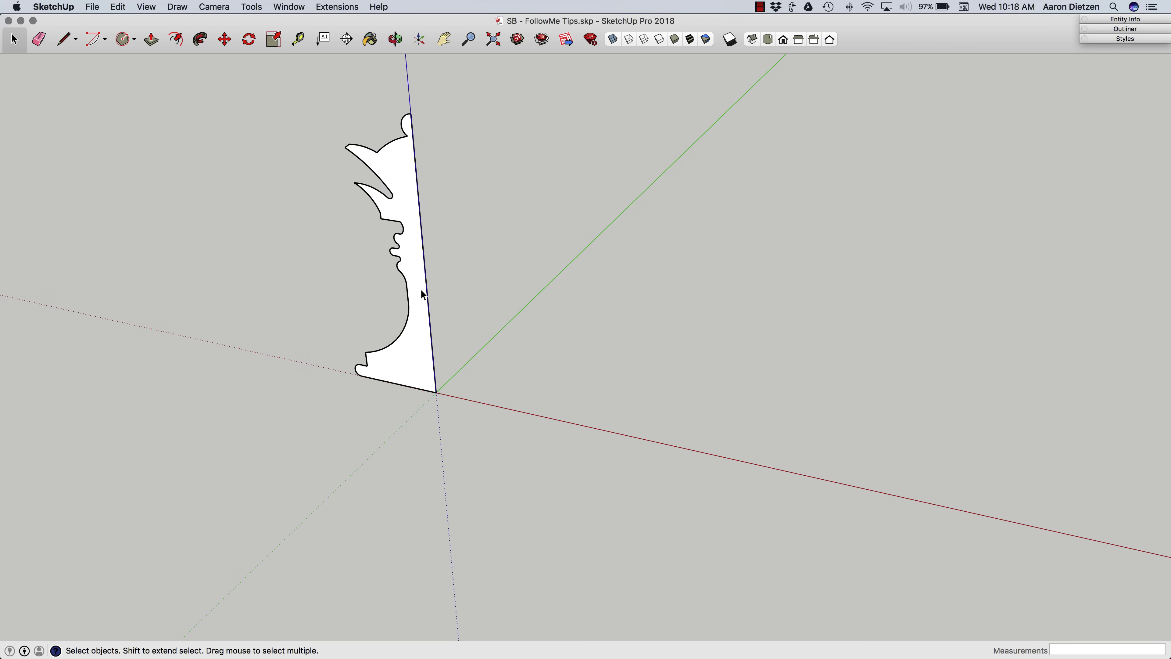
# Draw a horizontal circle centred on the origin at the base of the first profile
pyautogui.click(417, 252)
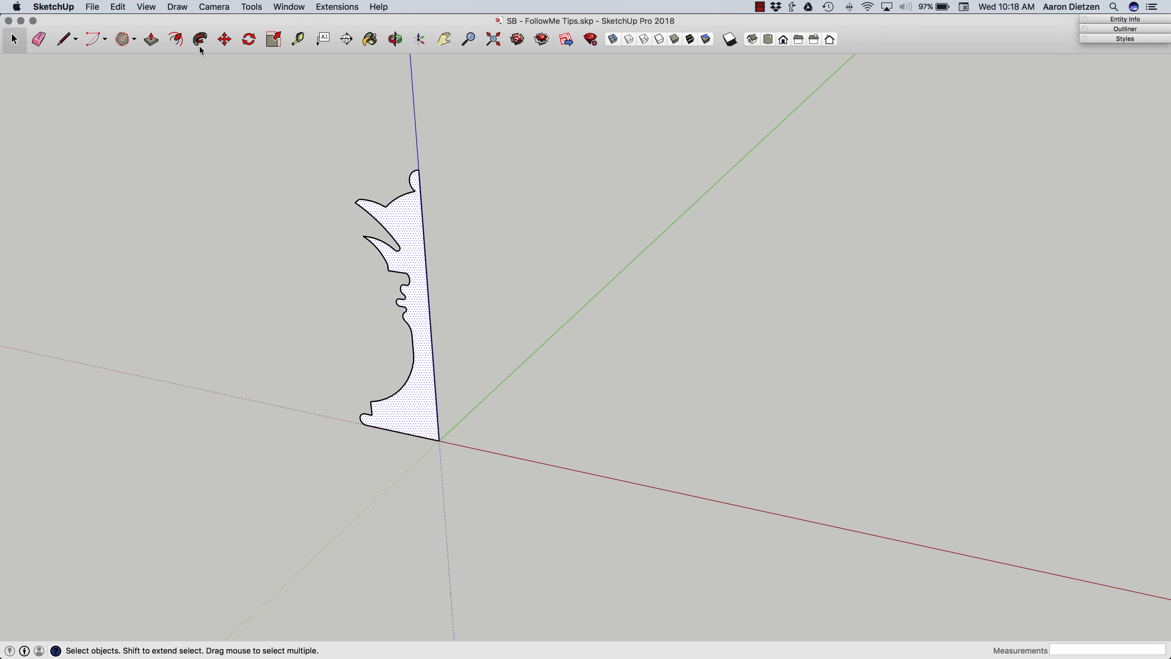
pyautogui.press('c')
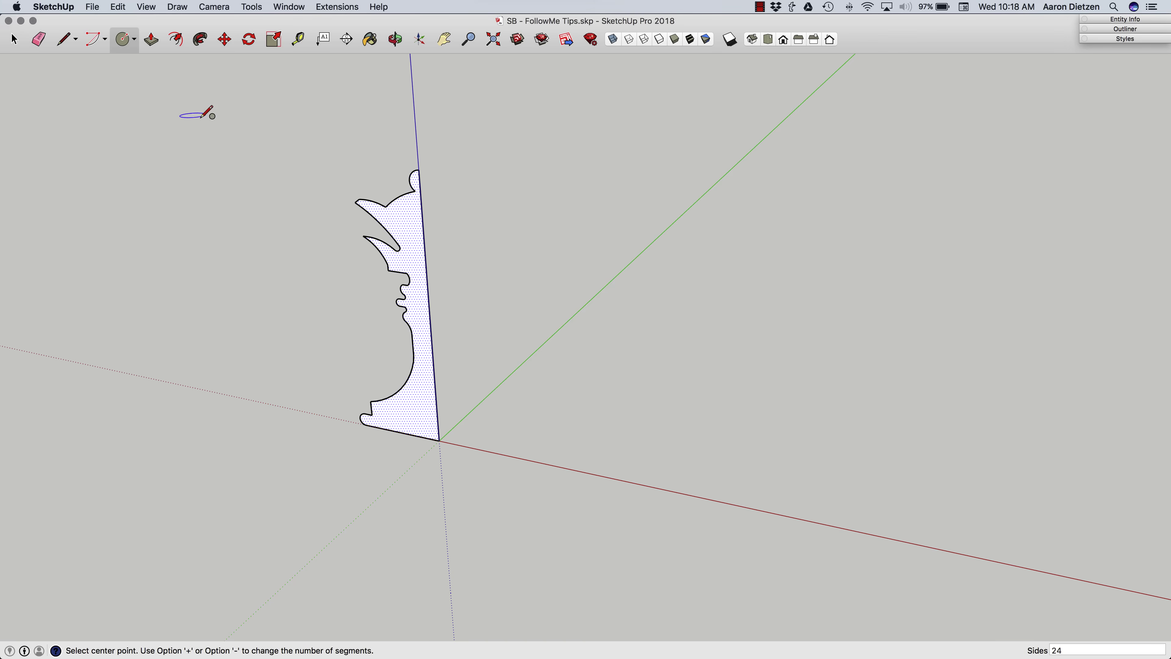
pyautogui.click(440, 440)
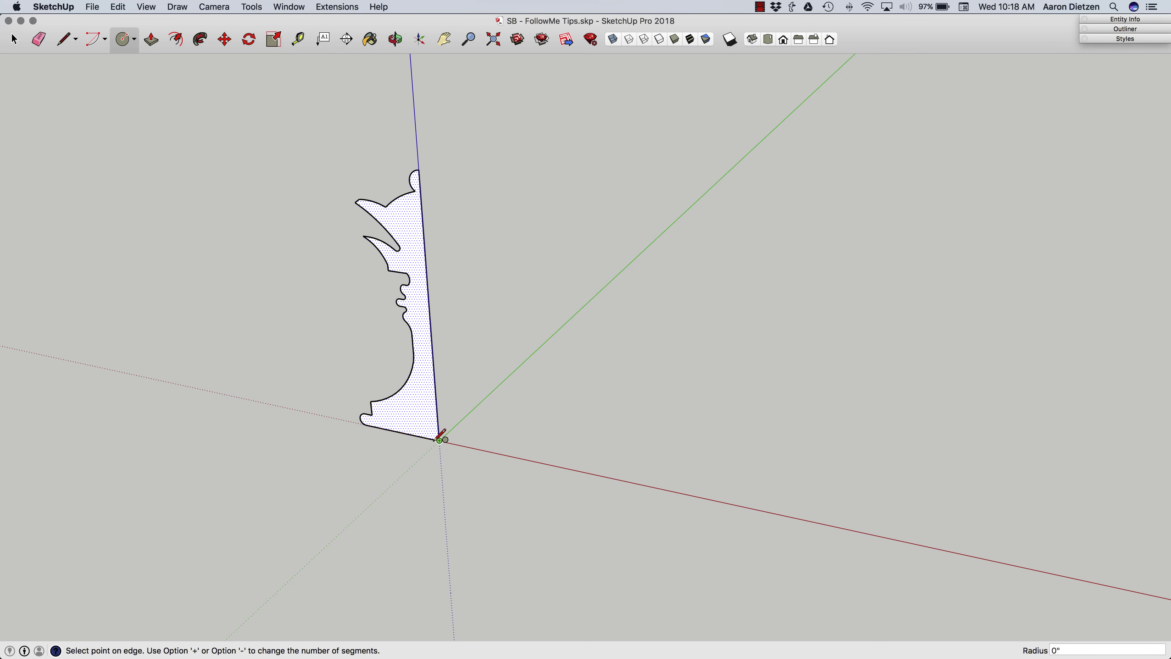
pyautogui.press('Escape')
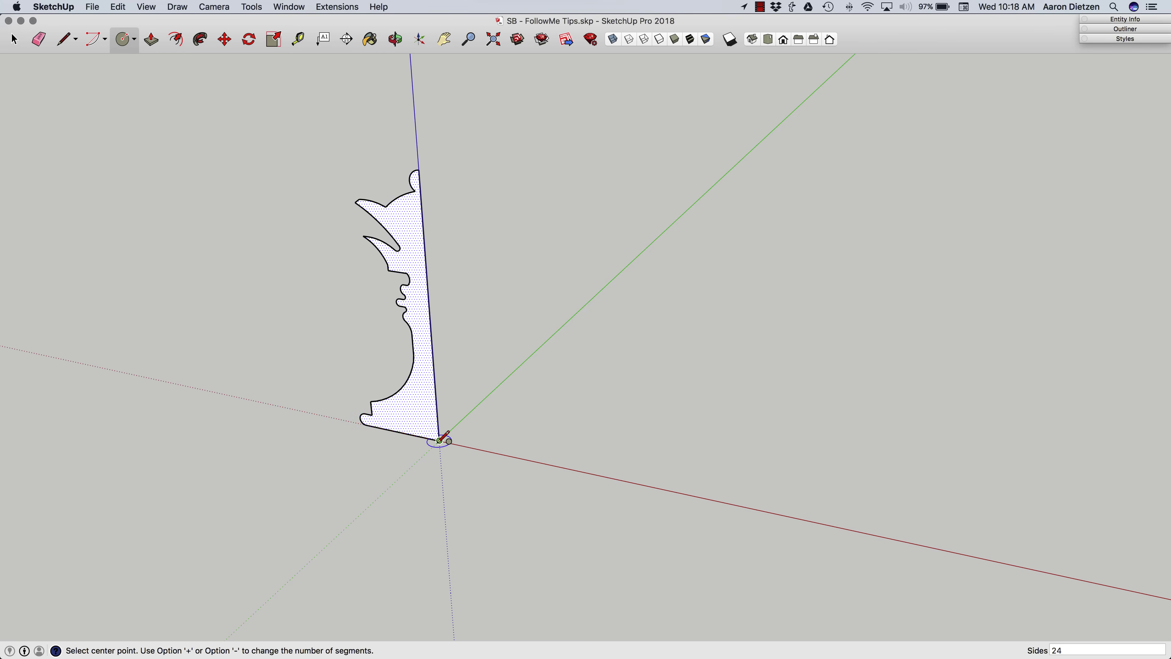
pyautogui.click(439, 440)
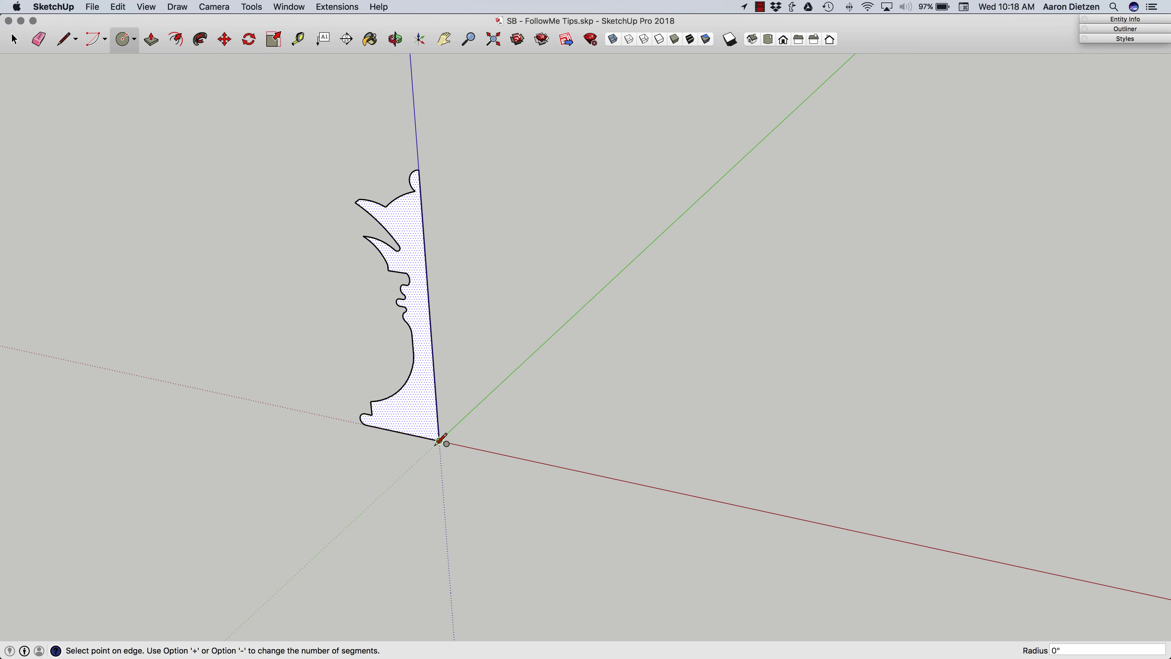
pyautogui.click(411, 467)
pyautogui.press('space')
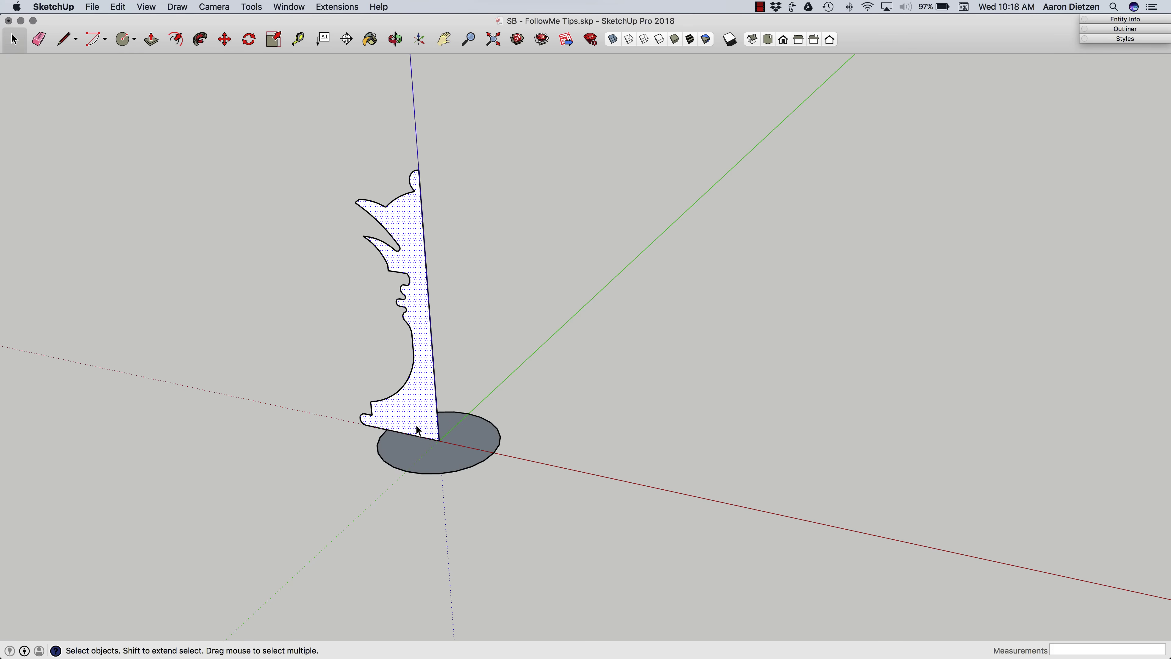
# Try to sweep the first profile with Follow Me by guiding it manually around the circle's edge
pyautogui.moveTo(321, 345); pyautogui.dragTo(287, 152, button='middle')
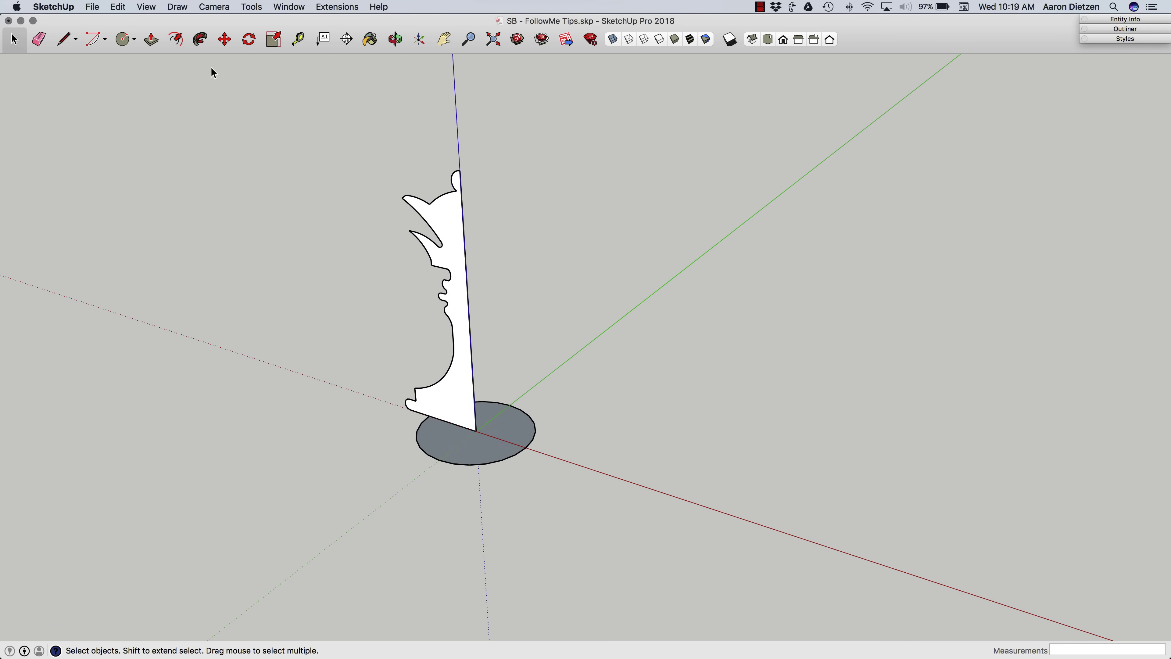
pyautogui.click(200, 40)
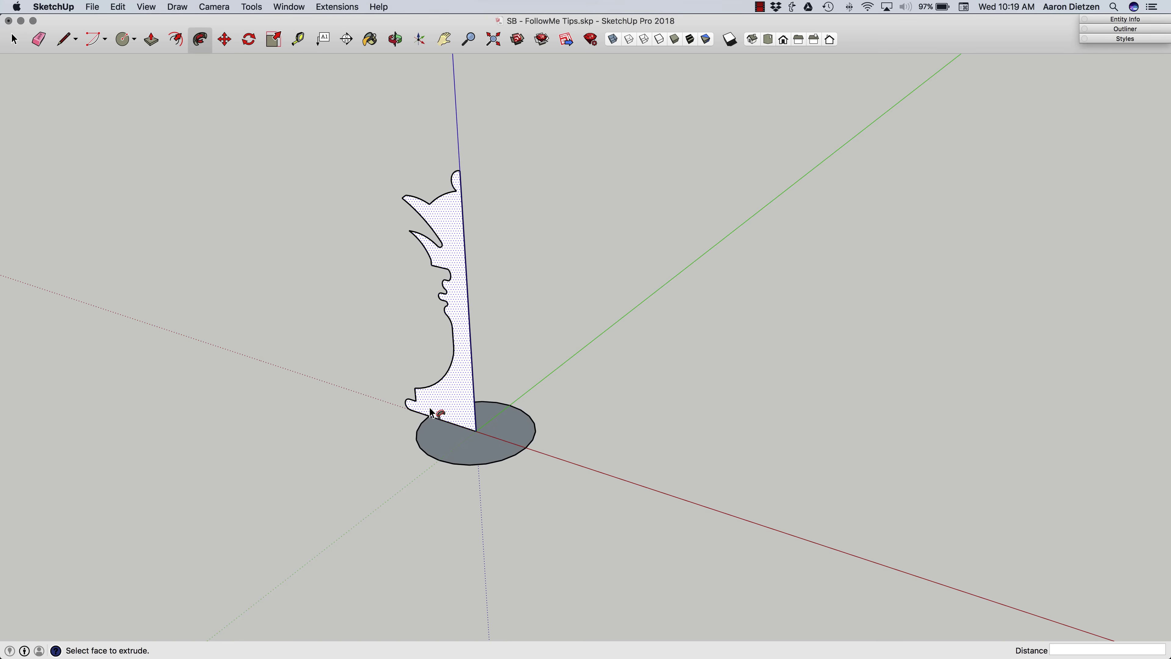
pyautogui.moveTo(431, 412); pyautogui.dragTo(428, 448)
pyautogui.moveTo(426, 447); pyautogui.dragTo(419, 409, button='middle')
pyautogui.press('super+z')
pyautogui.moveTo(432, 394)
pyautogui.mouseDown()
pyautogui.moveTo(437, 422)
pyautogui.moveTo(463, 410)
pyautogui.moveTo(464, 396)
pyautogui.moveTo(458, 405)
pyautogui.moveTo(485, 438)
pyautogui.moveTo(473, 407)
pyautogui.moveTo(450, 406)
pyautogui.moveTo(443, 392)
pyautogui.mouseUp()
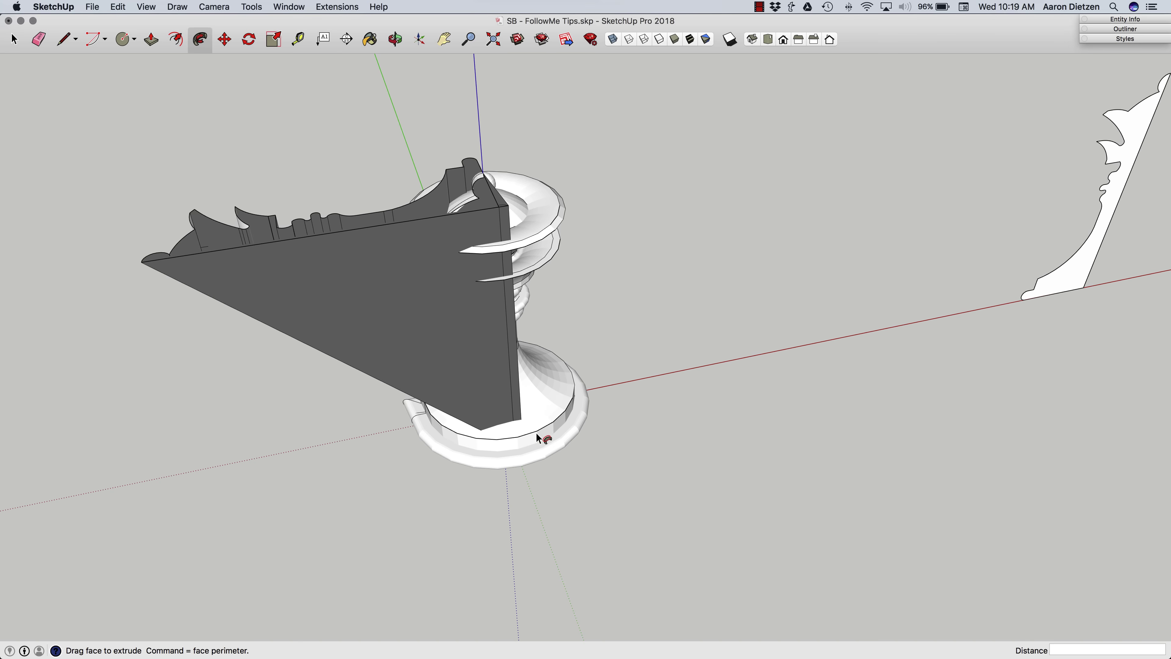
pyautogui.moveTo(534, 435); pyautogui.dragTo(446, 366)
pyautogui.moveTo(535, 390); pyautogui.dragTo(443, 415)
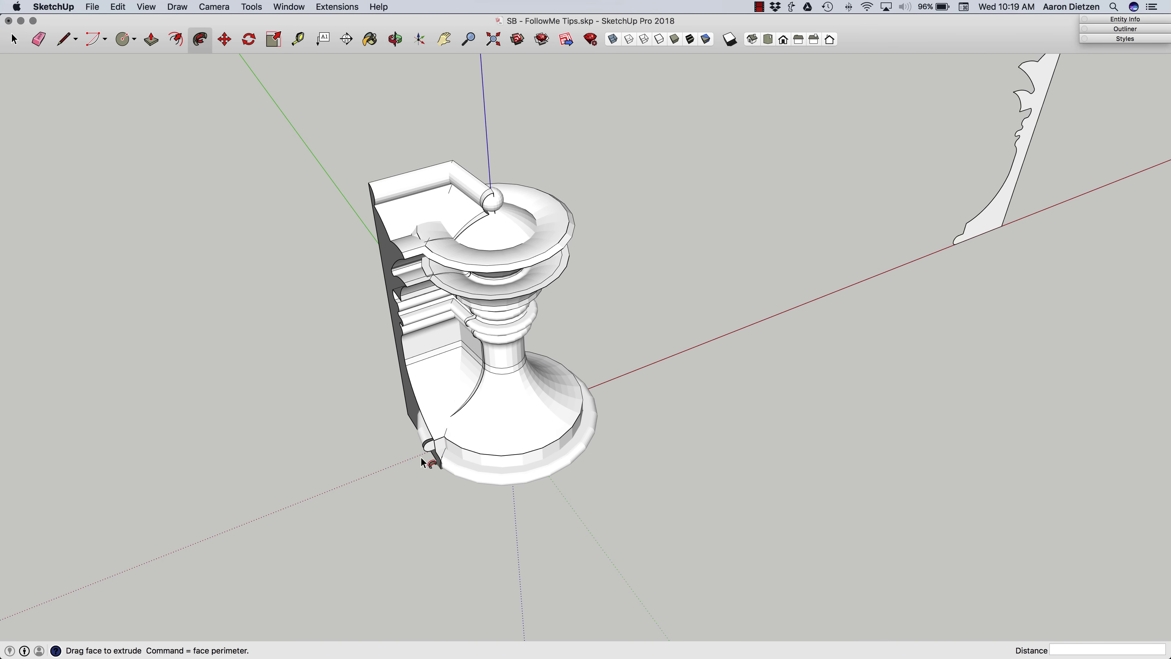
pyautogui.moveTo(422, 460); pyautogui.dragTo(446, 433)
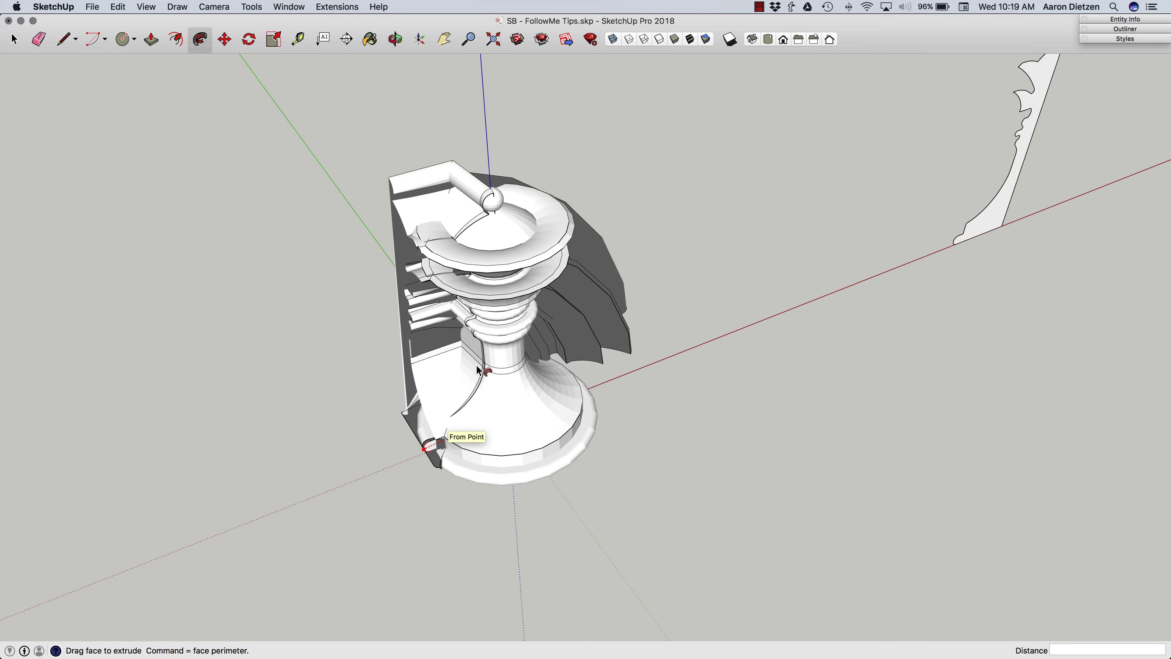
pyautogui.click(502, 356)
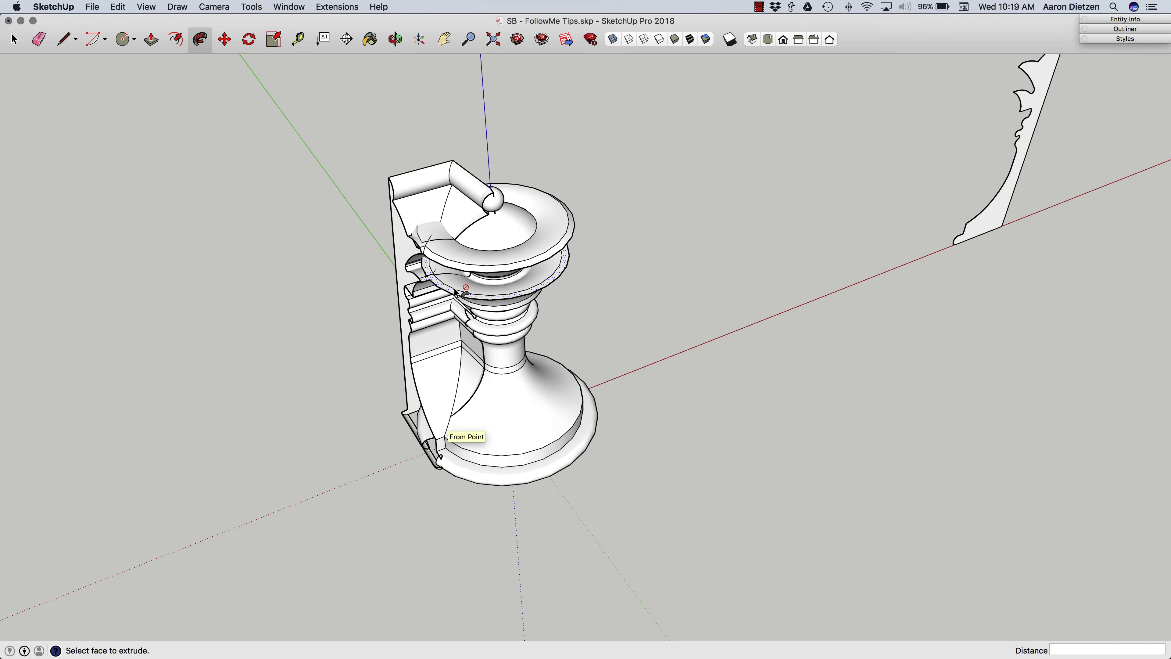
# Draw a horizontal circle of about 1' 1 1/4" radius centred on the second profile's lower inner corner
pyautogui.moveTo(461, 325); pyautogui.dragTo(172, 54, button='middle')
pyautogui.click(121, 41)
pyautogui.moveTo(235, 130); pyautogui.dragTo(562, 358, button='middle')
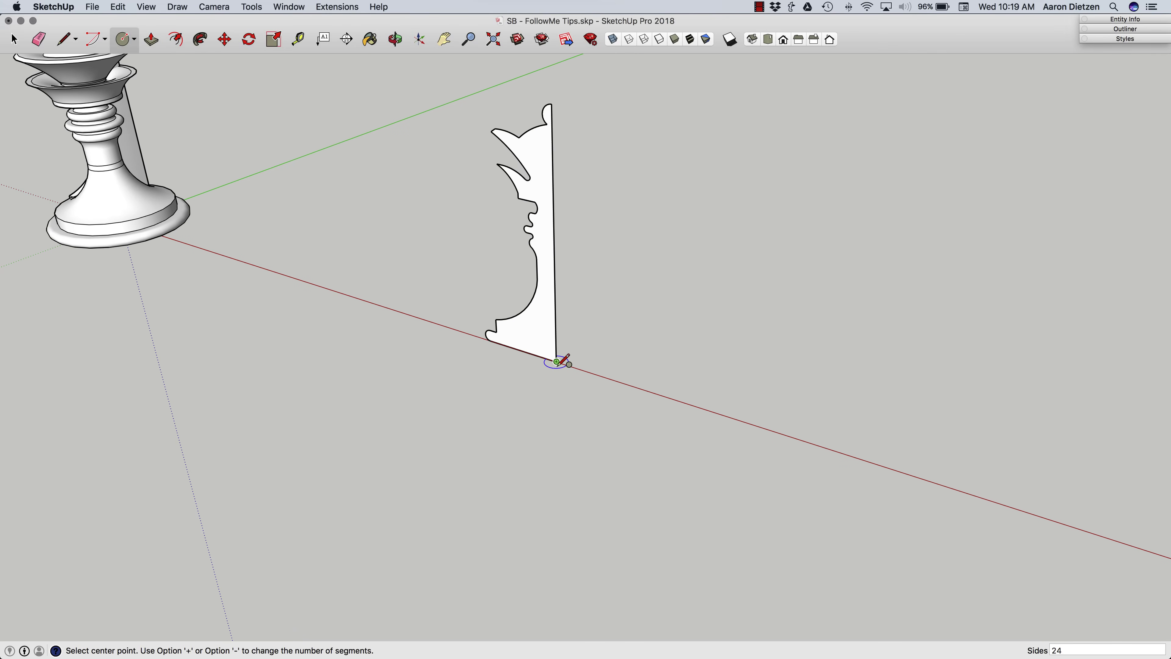
pyautogui.click(557, 361)
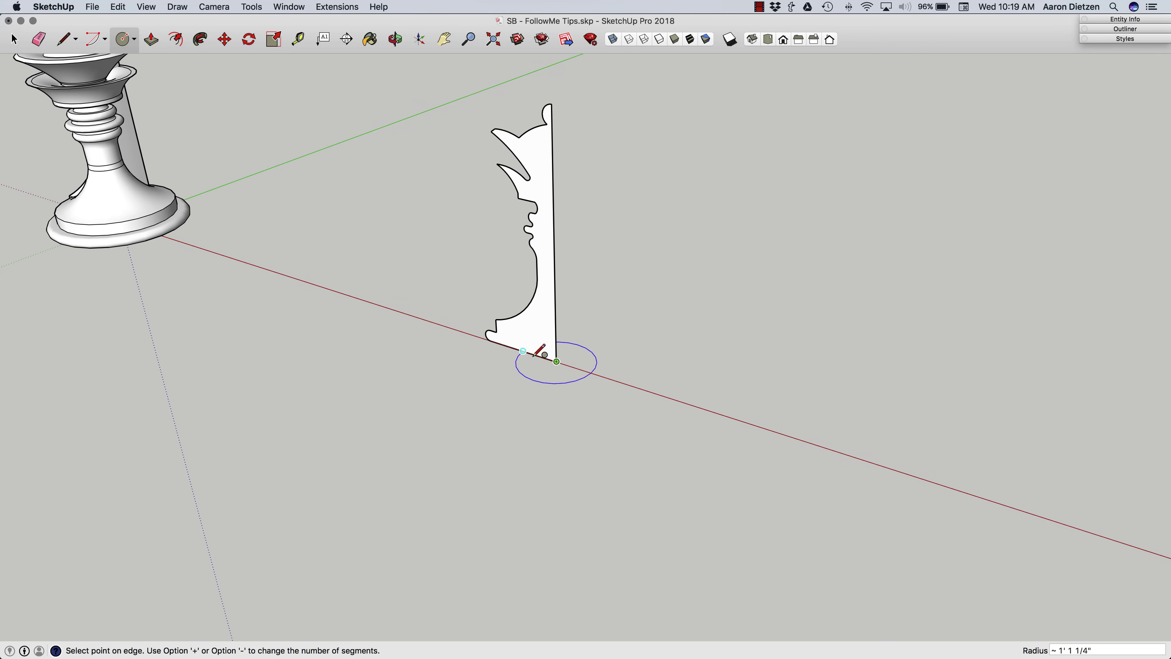
pyautogui.click(522, 351)
pyautogui.press('space')
pyautogui.moveTo(523, 351); pyautogui.dragTo(530, 376, button='middle')
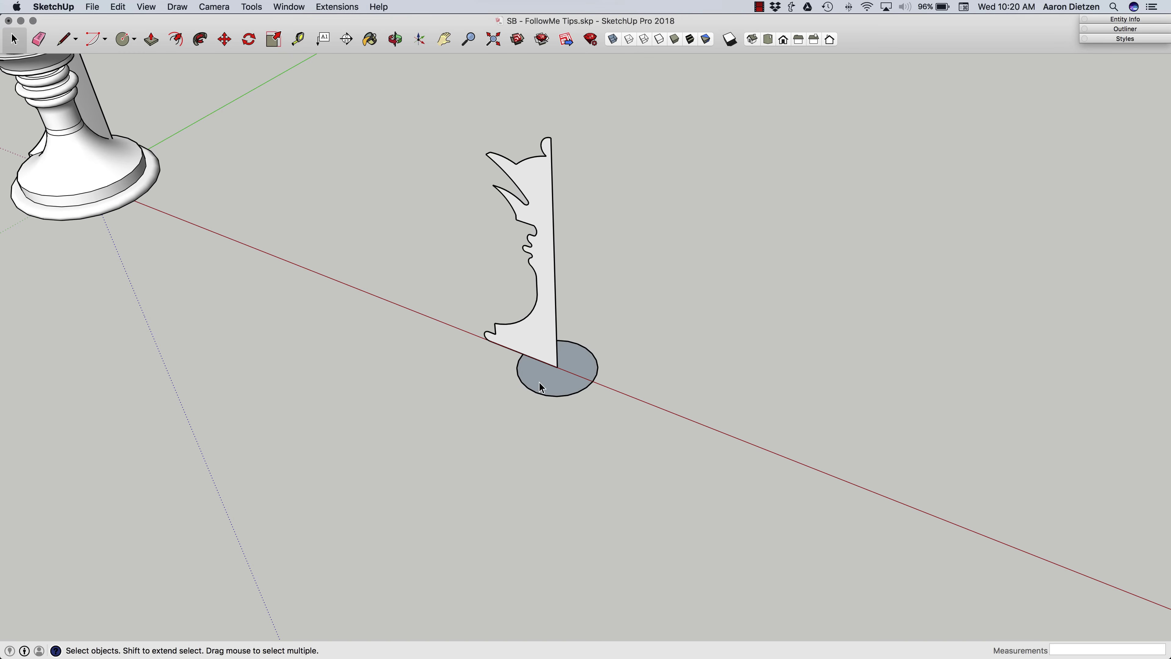
# Sweep the second profile around its preselected circle with Follow Me to form a full chess piece
pyautogui.click(517, 374)
pyautogui.click(201, 41)
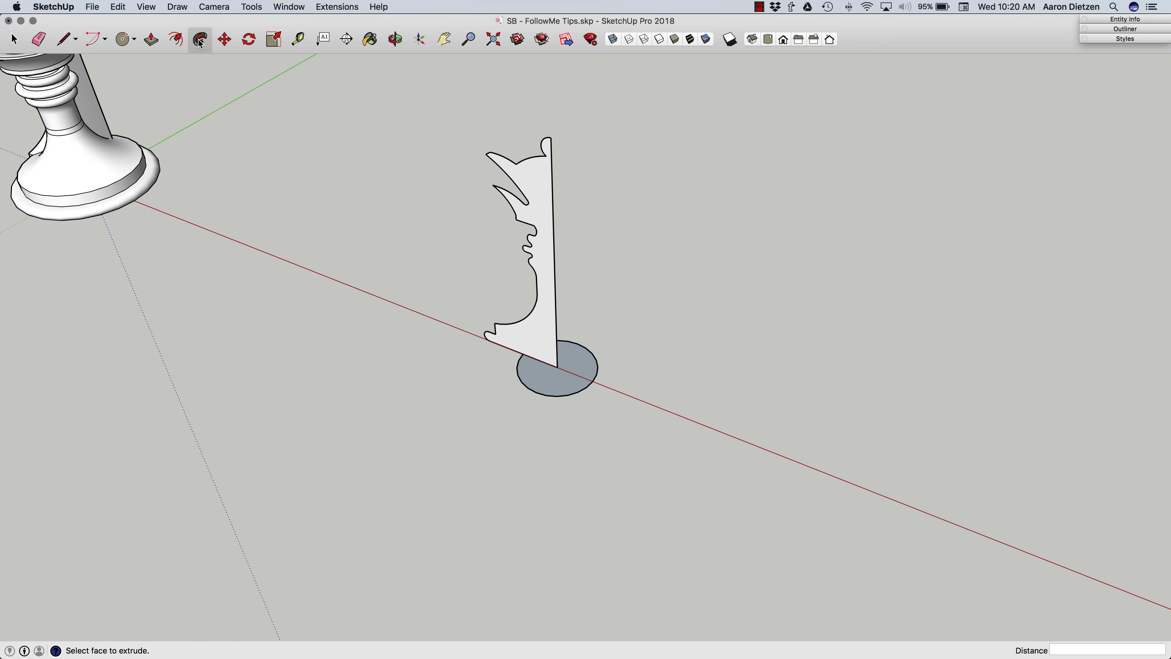
pyautogui.click(542, 215)
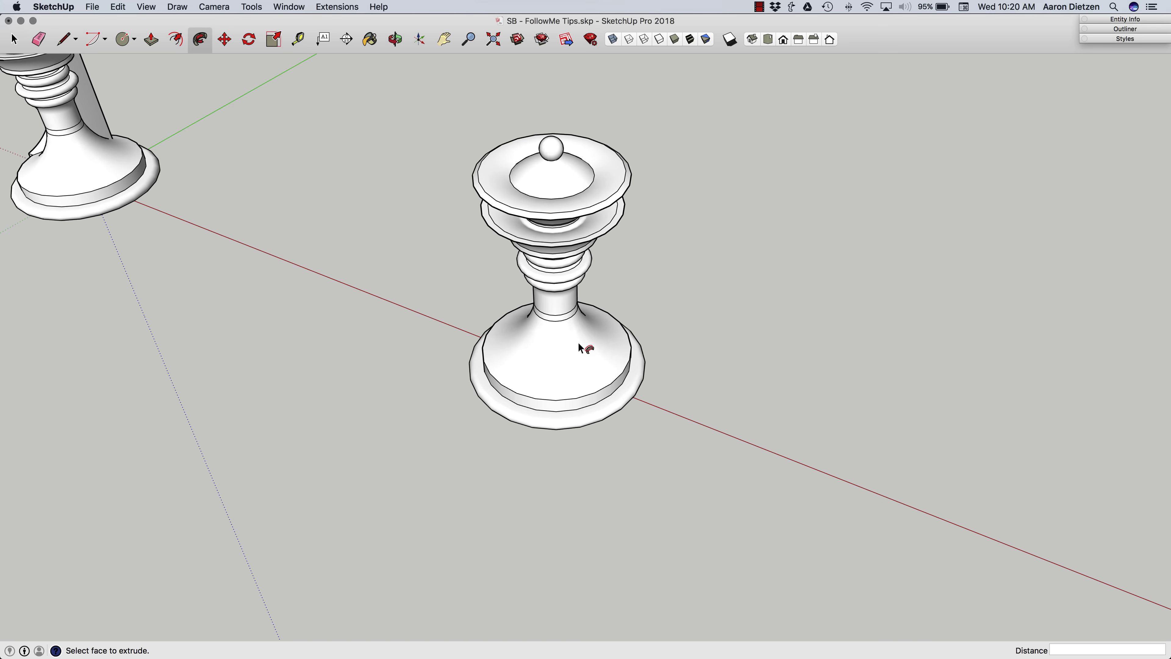
# Close the open underside of the second piece by drawing a line across the base rim, and erase that line
pyautogui.moveTo(488, 276); pyautogui.dragTo(515, 334, button='middle')
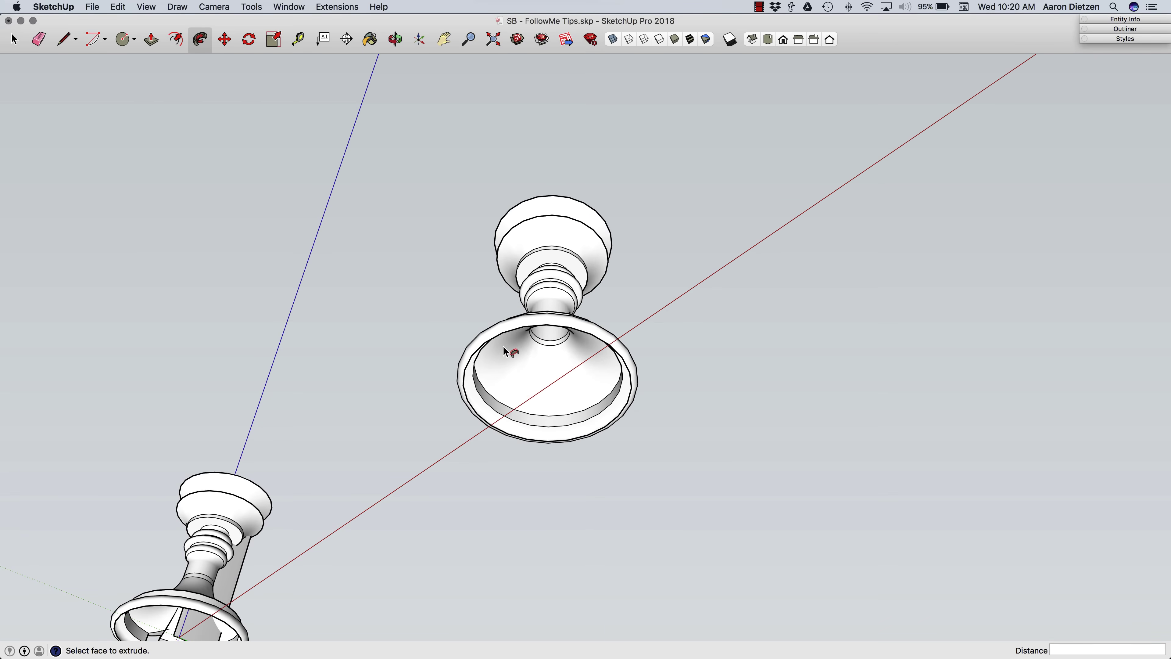
pyautogui.press('l')
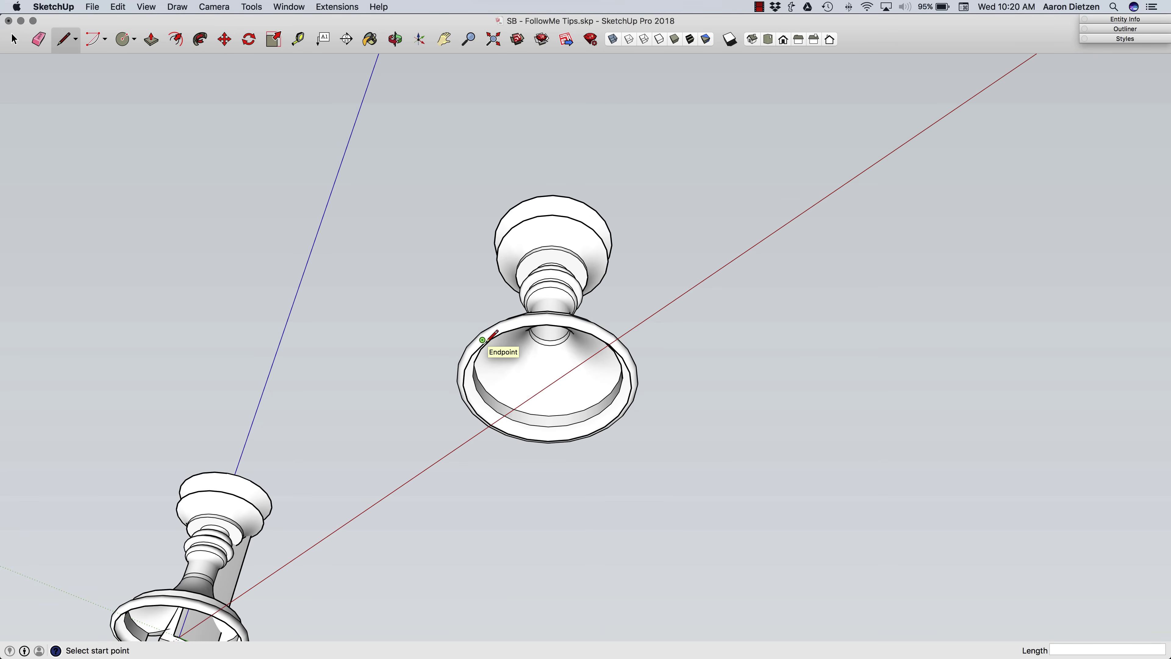
pyautogui.click(484, 342)
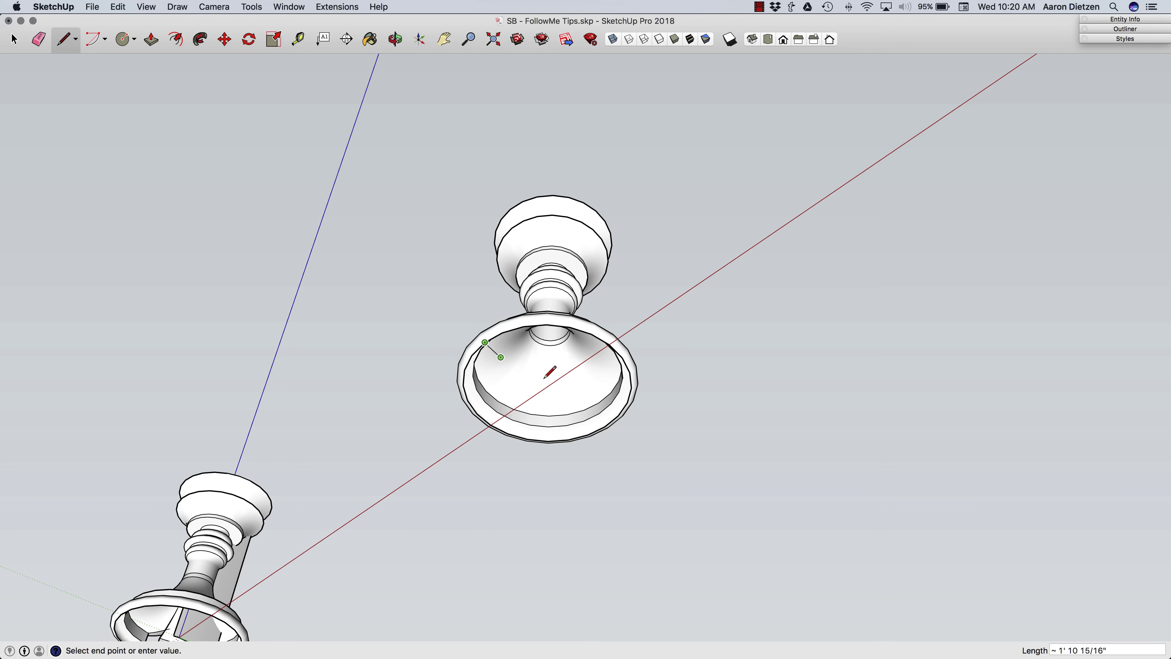
pyautogui.click(604, 426)
pyautogui.press('space')
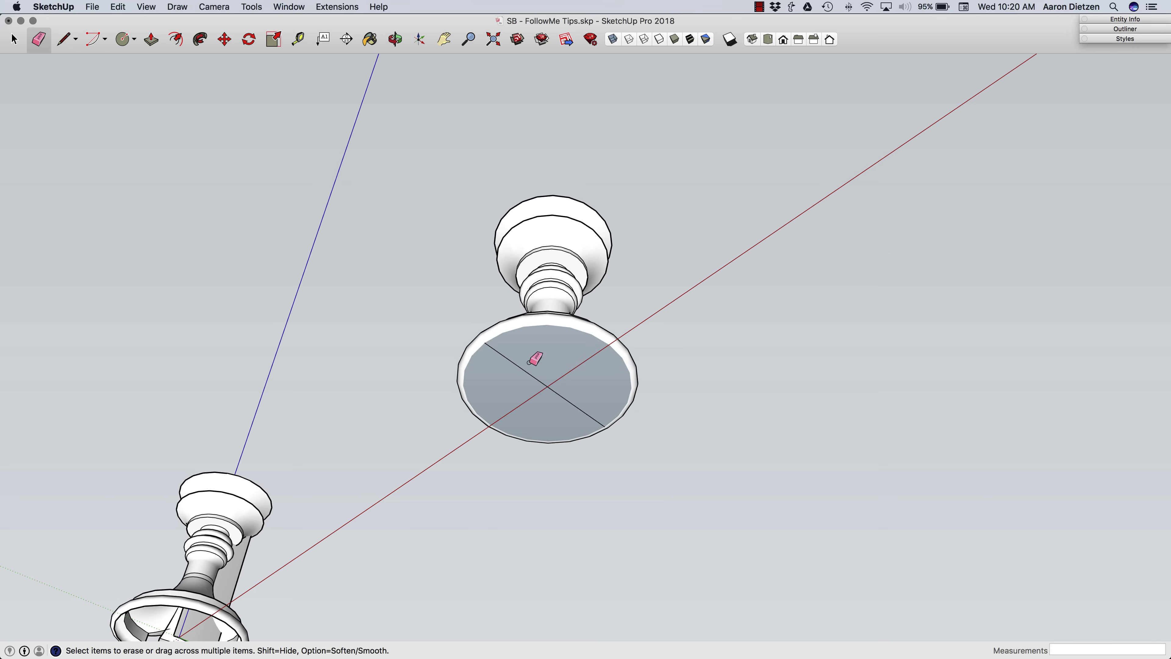
pyautogui.click(531, 374)
pyautogui.press('Delete')
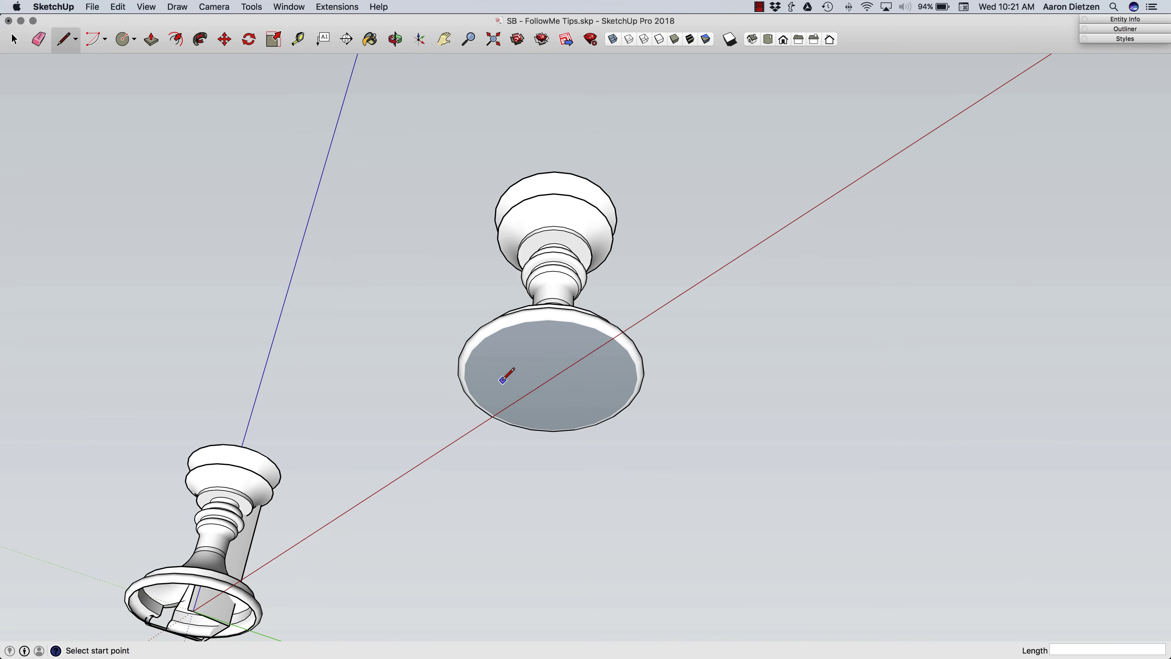
pyautogui.press('space')
# Draw a horizontal circle a short distance directly below the third profile, aligned with its vertical edge
pyautogui.moveTo(507, 369); pyautogui.dragTo(506, 387, button='middle')
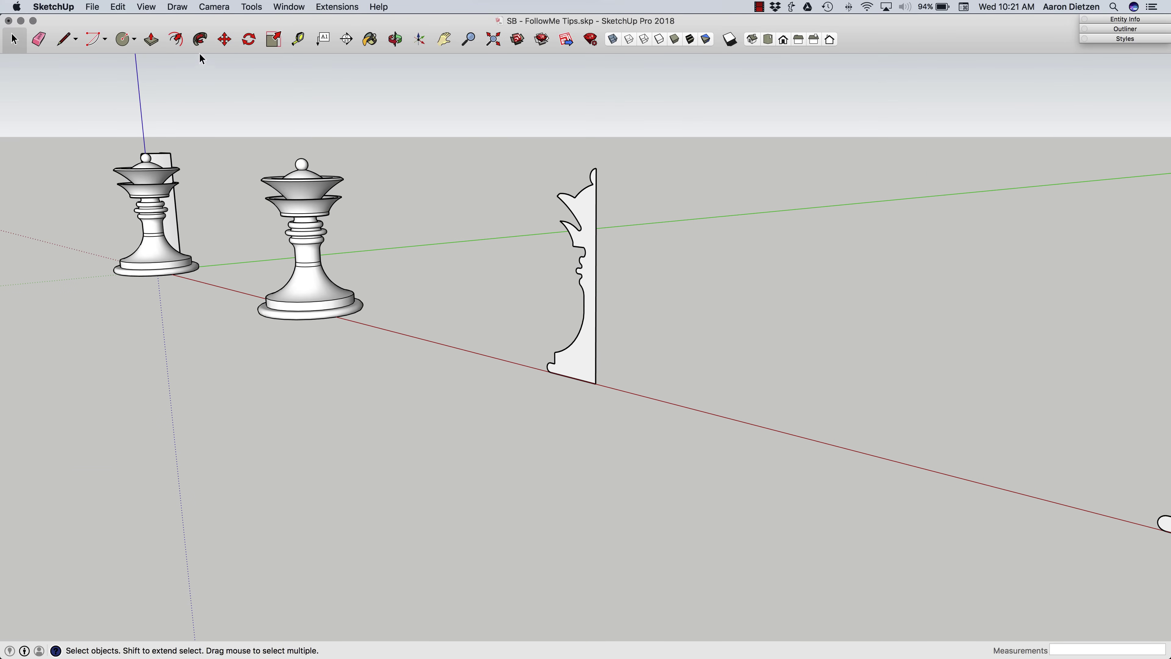
pyautogui.click(125, 39)
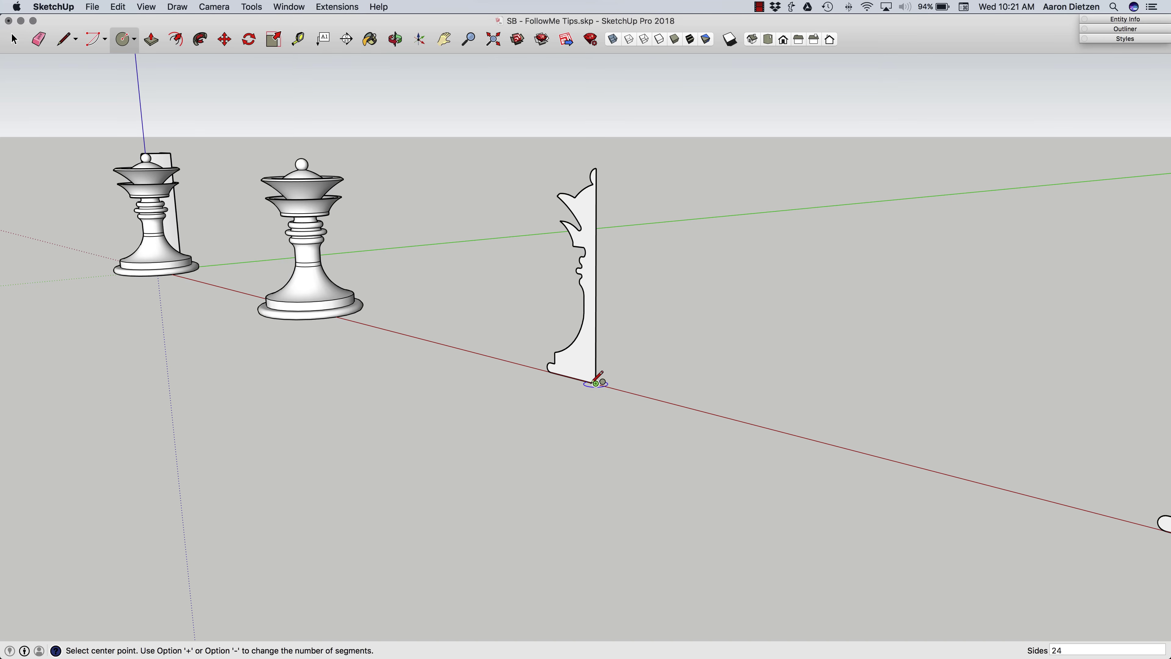
pyautogui.click(595, 401)
pyautogui.click(562, 390)
pyautogui.press('space')
pyautogui.moveTo(666, 373); pyautogui.dragTo(592, 388, button='middle')
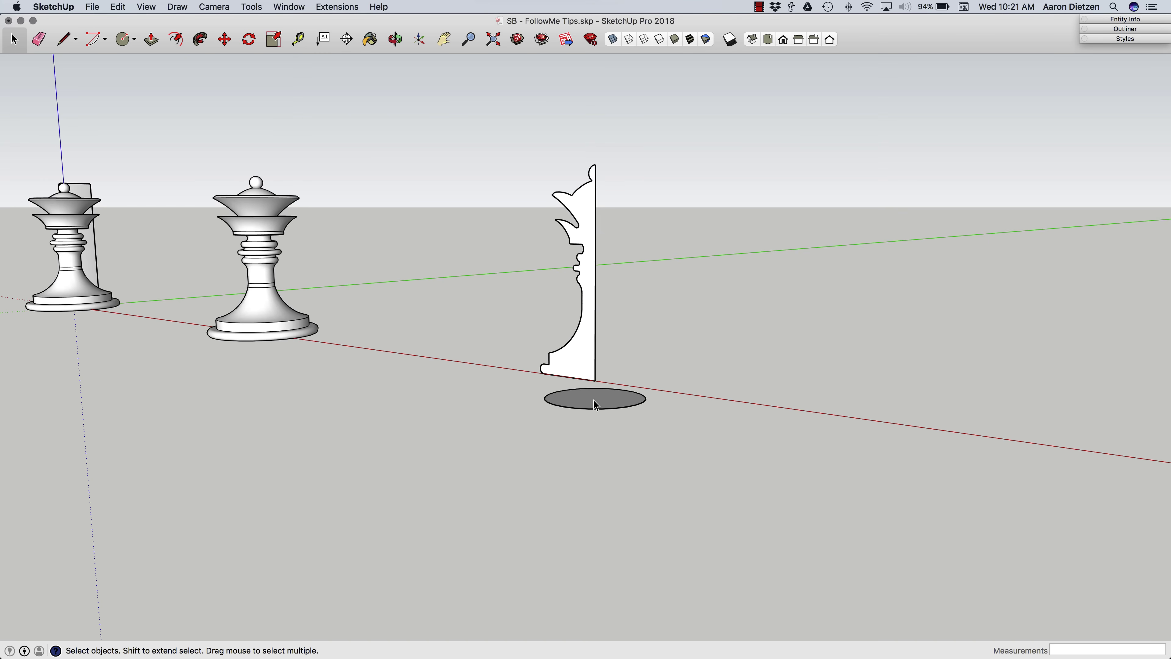
# Sweep the third profile around the circle below it with Follow Me, and erase the leftover path circle
pyautogui.moveTo(595, 401); pyautogui.dragTo(550, 406, button='middle')
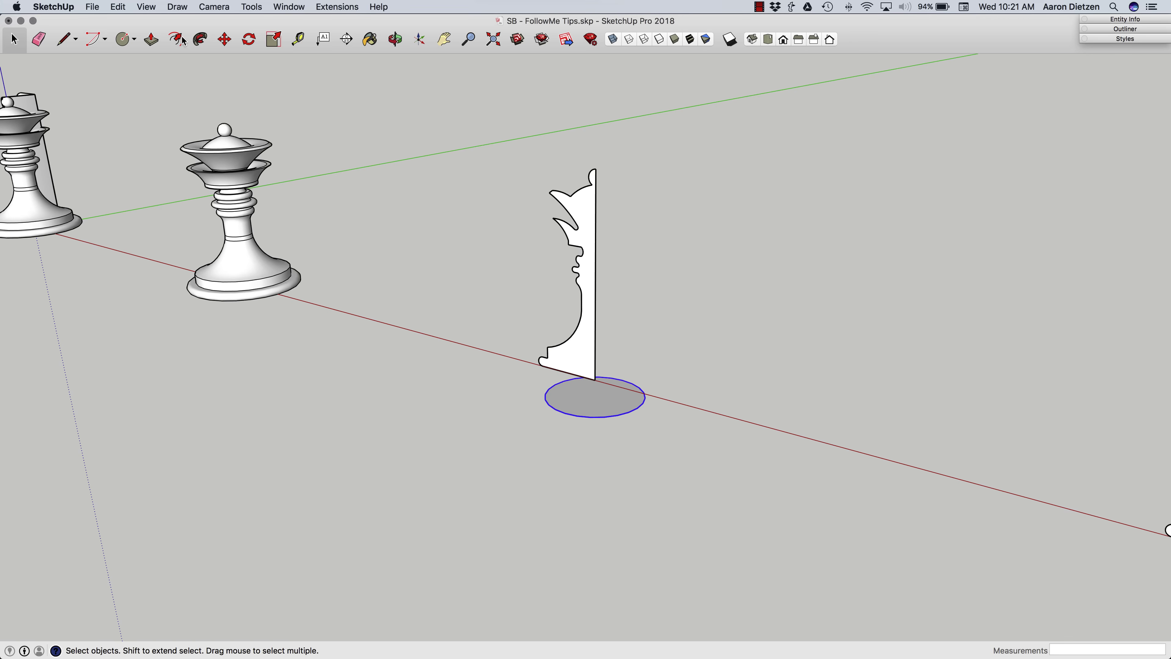
pyautogui.click(200, 40)
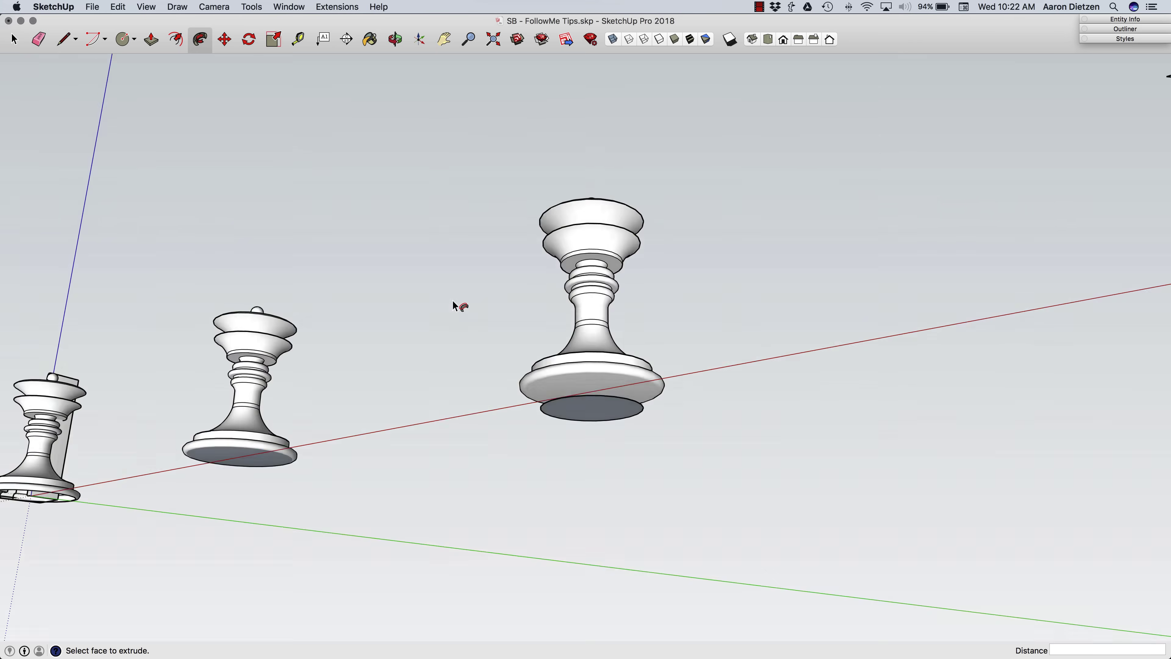
pyautogui.moveTo(452, 301)
pyautogui.mouseDown(button='middle')
pyautogui.moveTo(587, 349)
pyautogui.moveTo(580, 373)
pyautogui.moveTo(546, 382)
pyautogui.moveTo(563, 406)
pyautogui.moveTo(538, 188)
pyautogui.moveTo(552, 323)
pyautogui.mouseUp(button='middle')
pyautogui.press('e')
pyautogui.click(575, 380)
pyautogui.press('space')
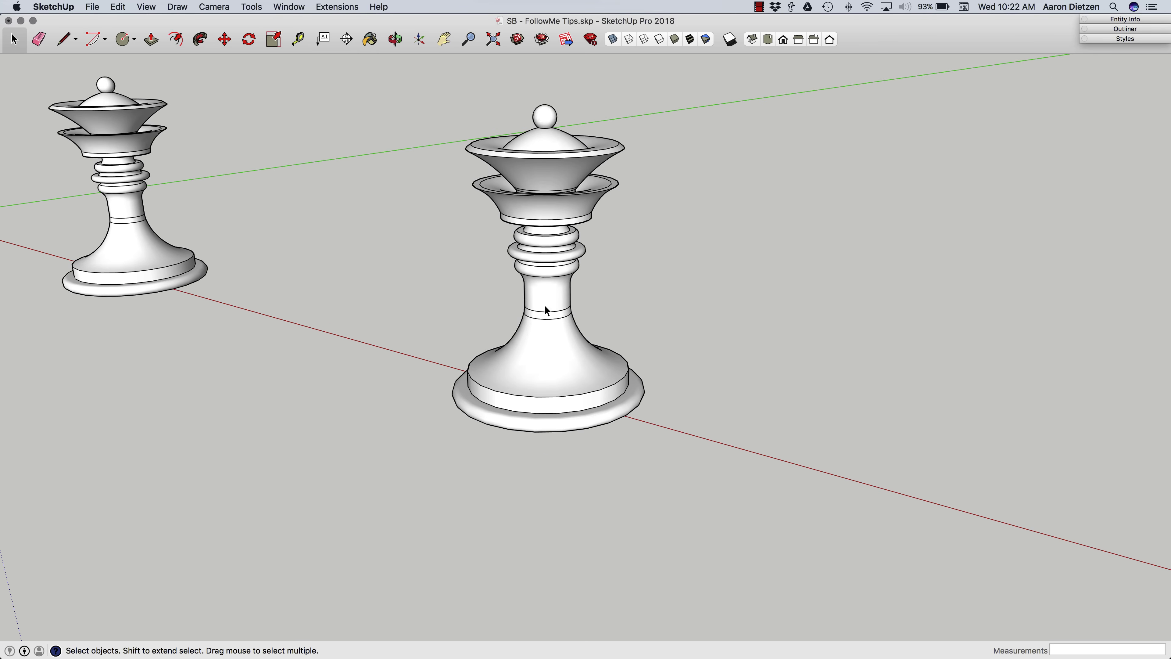
# Examine the separate edge segments of the fourth profile and the connected geometry of the finished third piece
pyautogui.scroll(-5, 567, 330)
pyautogui.scroll(5, 673, 355)
pyautogui.scroll(2, 690, 332)
pyautogui.scroll(3, 577, 294)
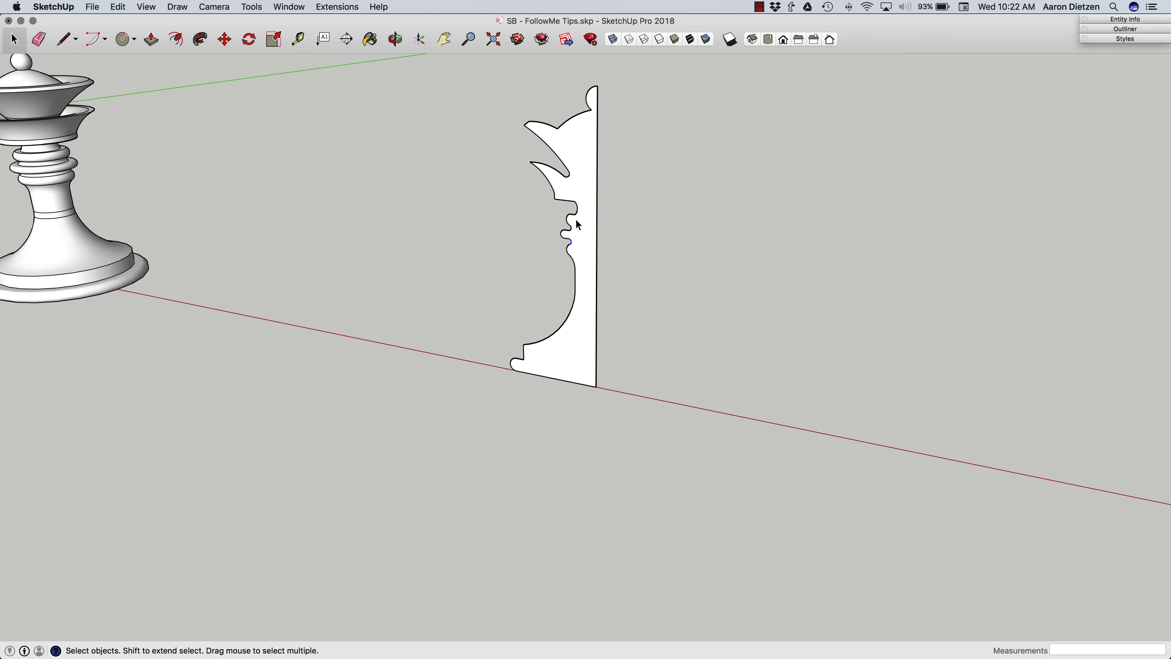
pyautogui.click(555, 200)
pyautogui.click(554, 197)
pyautogui.moveTo(572, 303); pyautogui.dragTo(184, 166, button='middle')
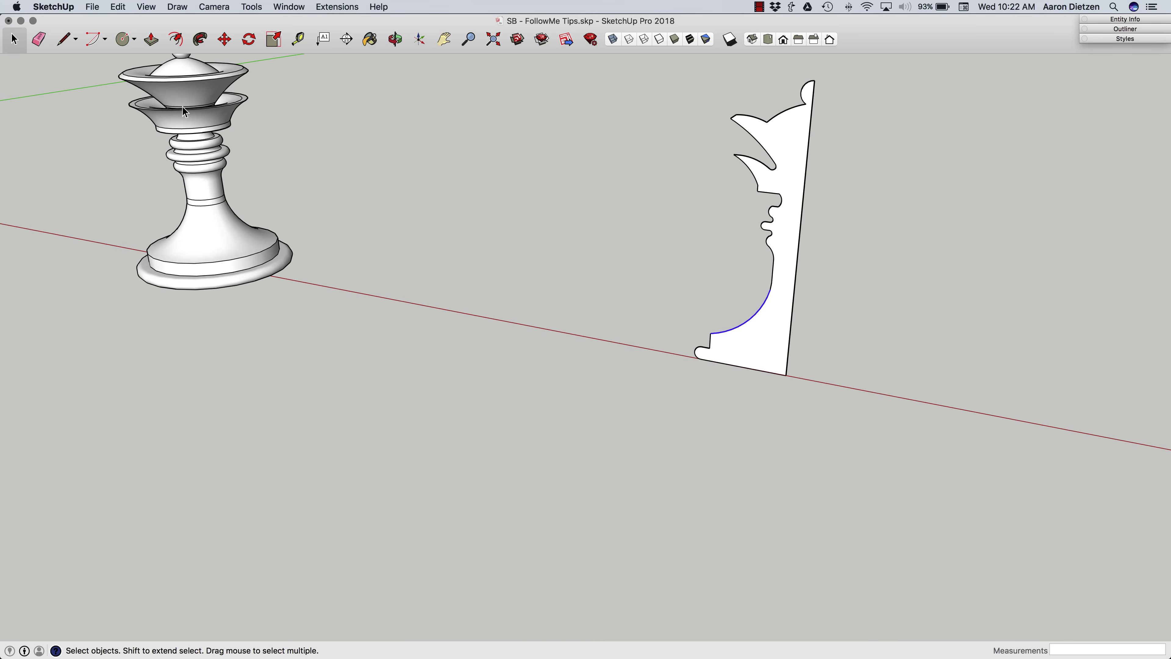
pyautogui.moveTo(299, 224); pyautogui.dragTo(197, 188, button='middle')
pyautogui.tripleClick(197, 188)
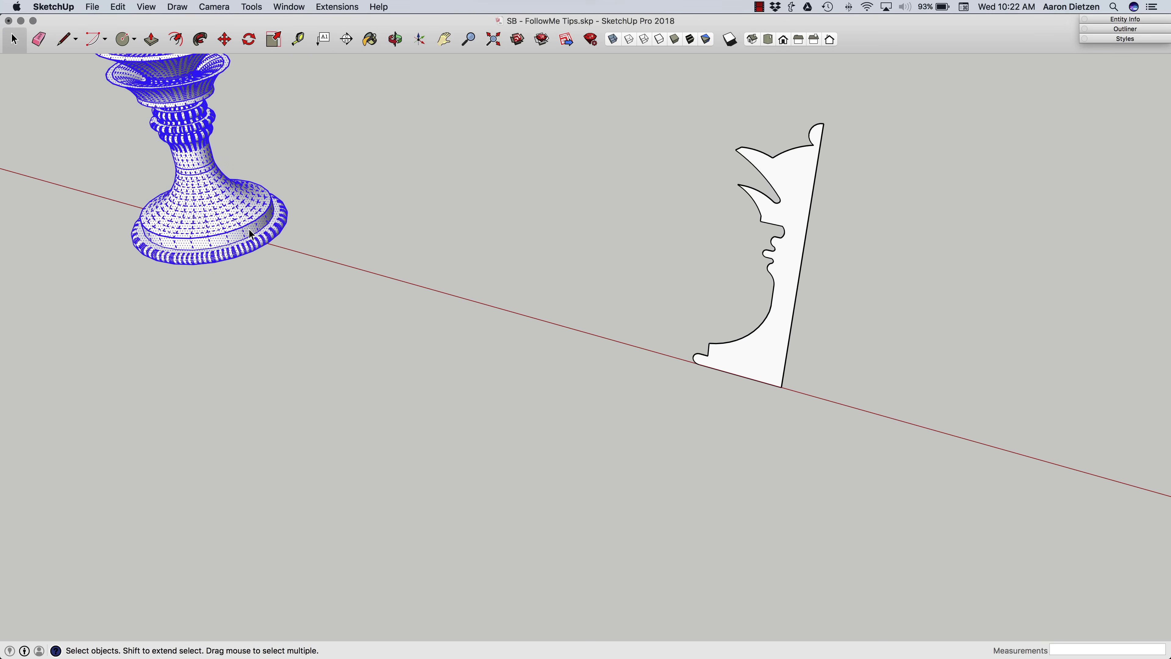
pyautogui.click(562, 236)
# Join the outline edges of the fourth profile into one continuous curve with the Weld extension
pyautogui.moveTo(562, 236); pyautogui.dragTo(565, 109, button='middle')
pyautogui.moveTo(528, 83)
pyautogui.mouseDown()
pyautogui.moveTo(779, 374)
pyautogui.moveTo(789, 418)
pyautogui.moveTo(773, 422)
pyautogui.mouseUp()
pyautogui.click(349, 10)
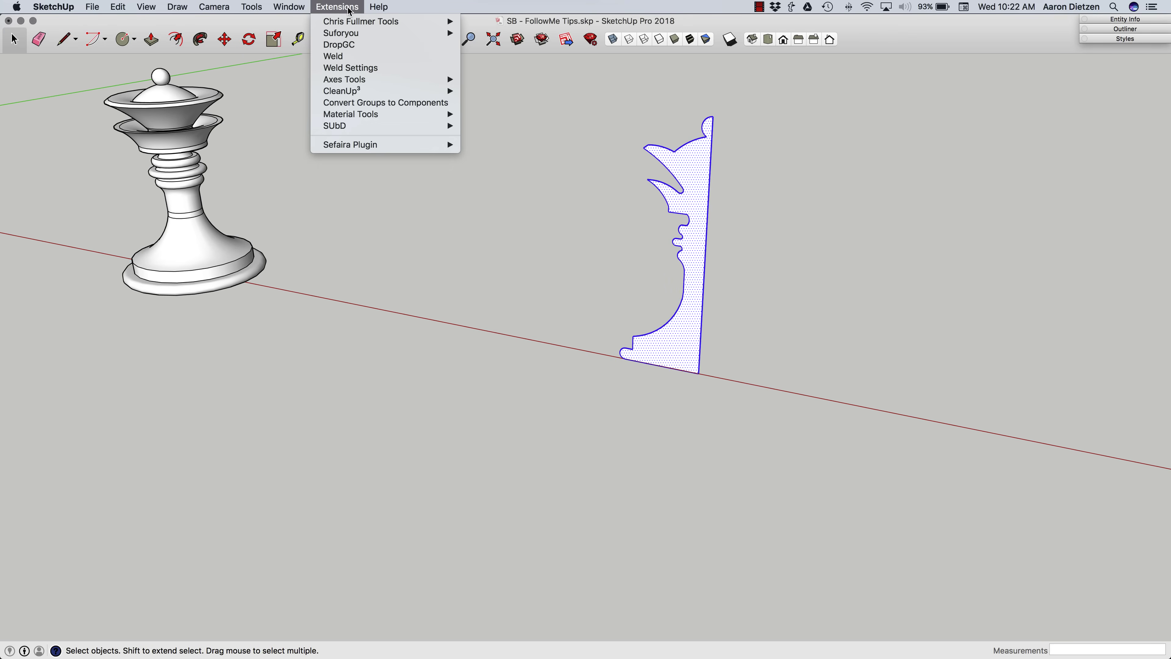
pyautogui.click(350, 57)
pyautogui.moveTo(735, 198); pyautogui.dragTo(696, 292, button='middle')
pyautogui.click(680, 290)
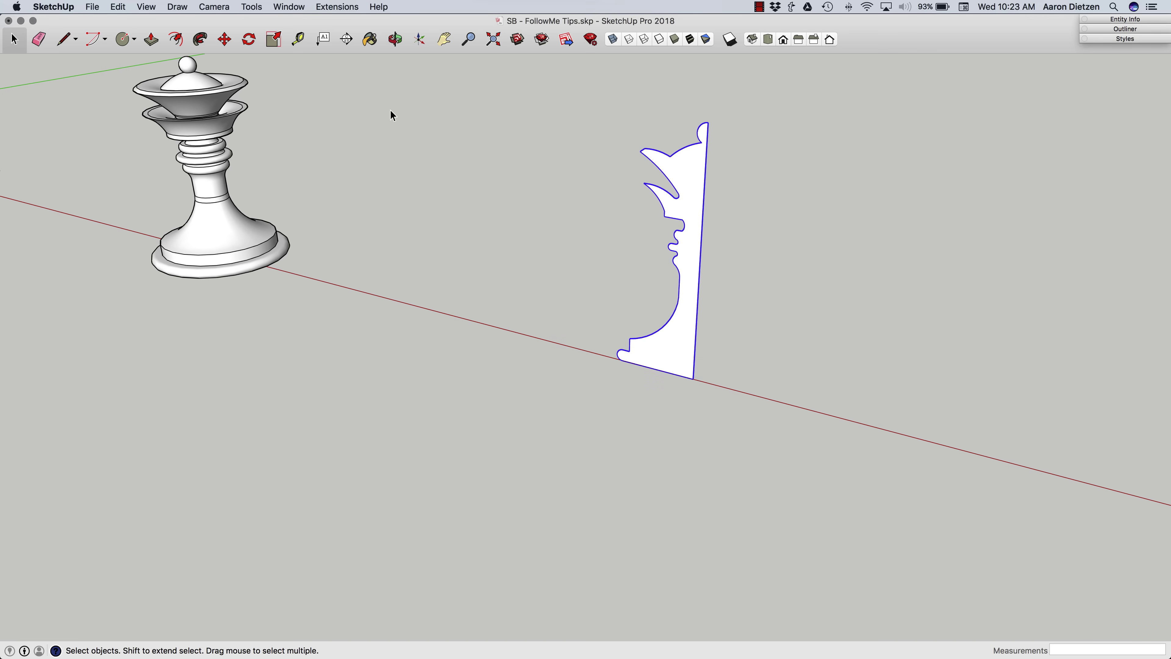
# Draw a horizontal circle a short distance directly below the fourth profile, aligned with its vertical edge
pyautogui.press('c')
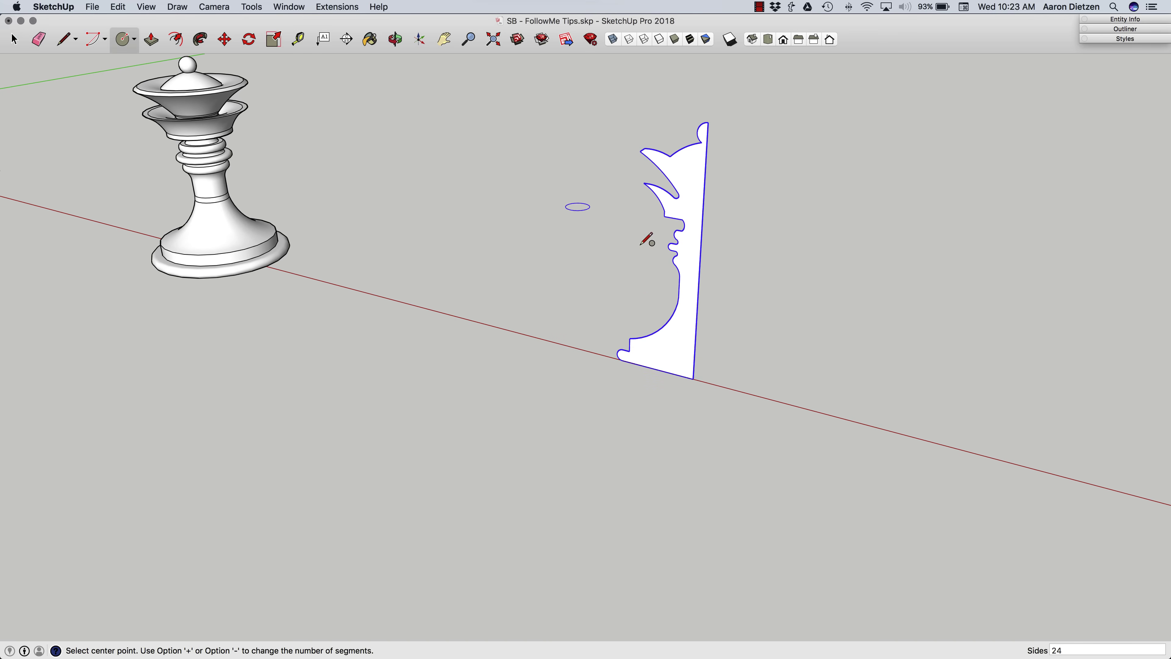
pyautogui.click(692, 379)
pyautogui.click(661, 399)
pyautogui.press('space')
# Sweep the welded fourth profile around the circle below it with Follow Me
pyautogui.click(661, 398)
pyautogui.click(200, 39)
pyautogui.click(626, 341)
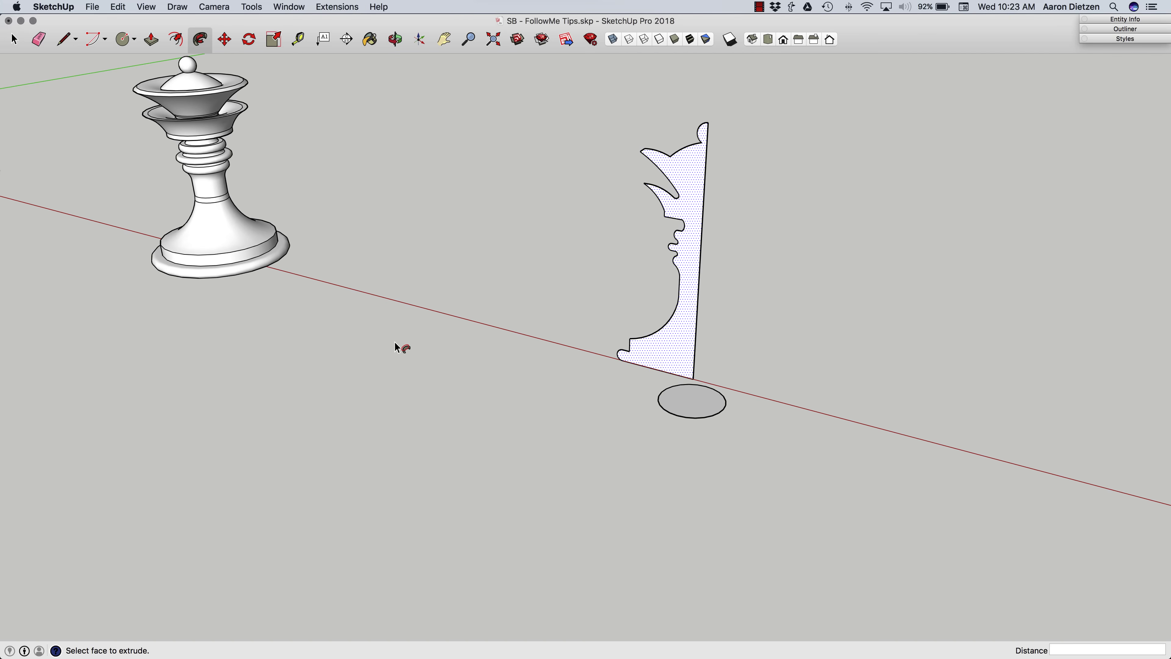
# Join the outline edges of the fifth profile into one continuous curve with the Weld extension
pyautogui.press('space')
pyautogui.moveTo(394, 344); pyautogui.dragTo(567, 325, button='middle')
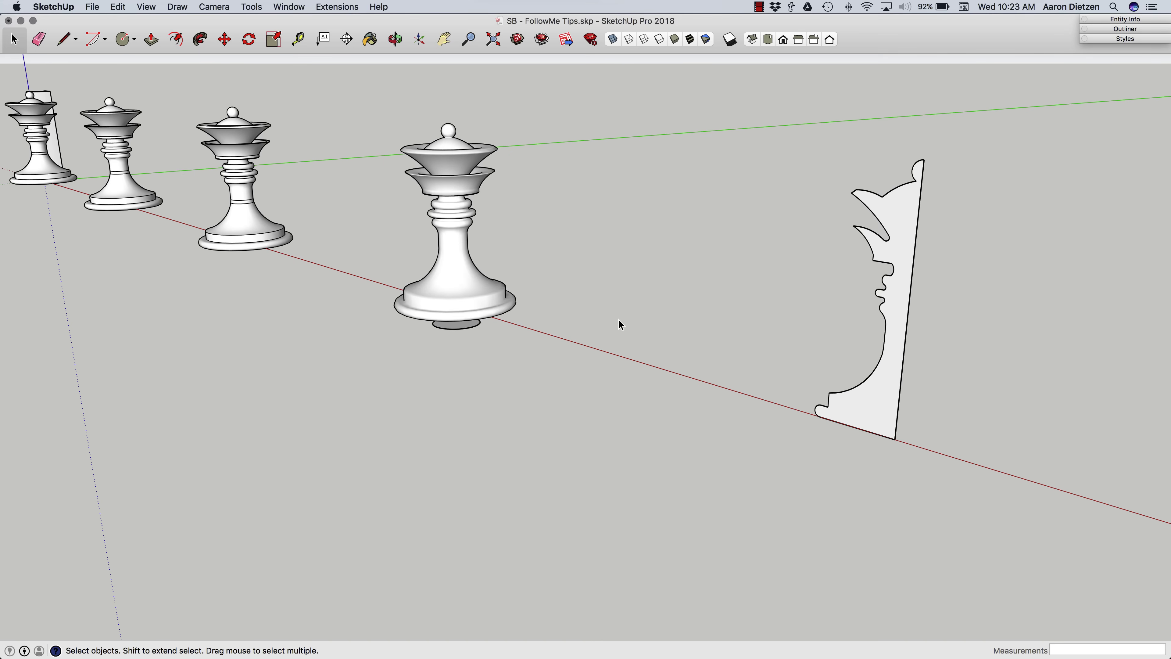
pyautogui.moveTo(672, 307)
pyautogui.mouseDown(button='middle')
pyautogui.moveTo(729, 313)
pyautogui.moveTo(690, 310)
pyautogui.mouseUp(button='middle')
pyautogui.click(682, 312)
pyautogui.moveTo(587, 119); pyautogui.dragTo(761, 436)
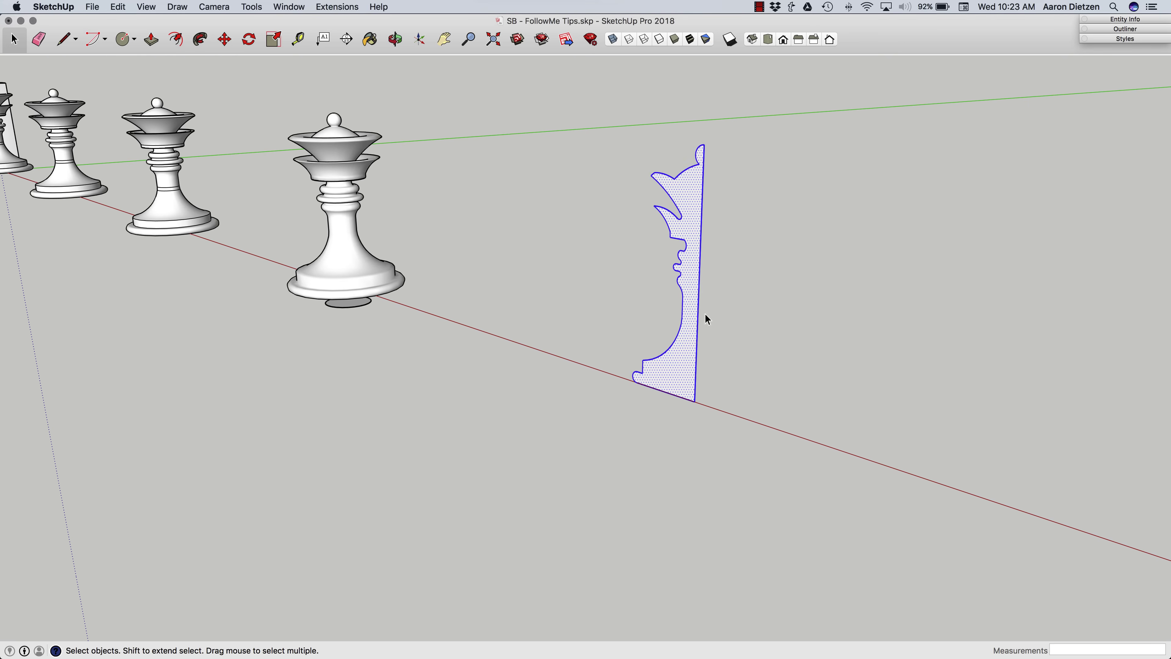
pyautogui.click(352, 6)
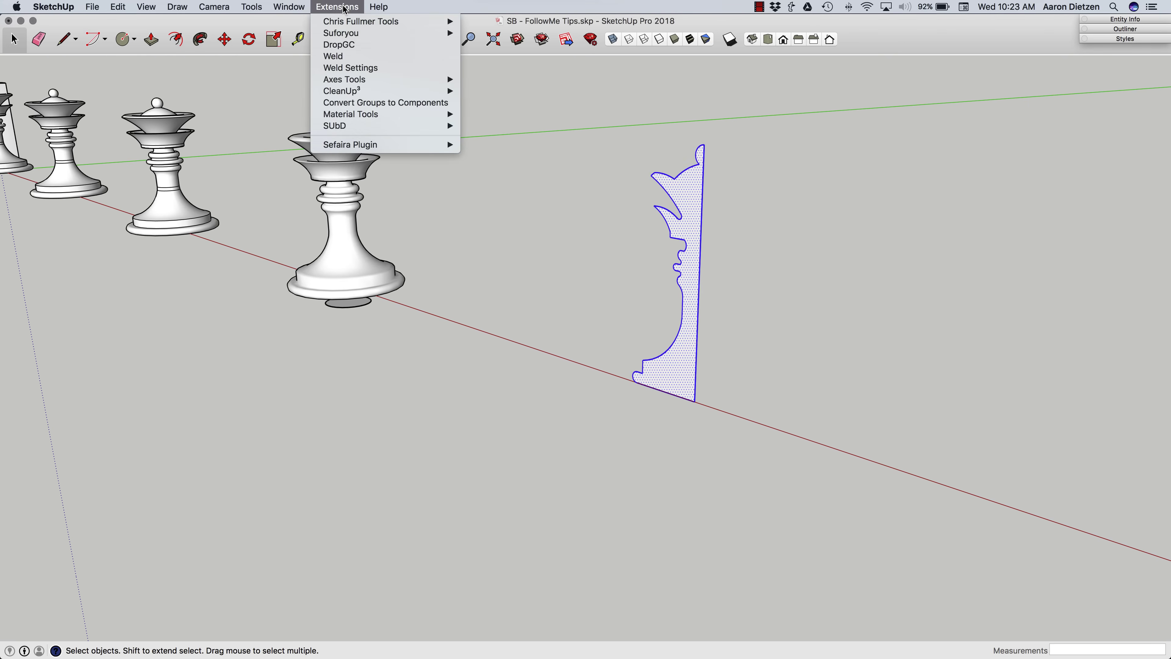
pyautogui.click(357, 56)
pyautogui.click(727, 278)
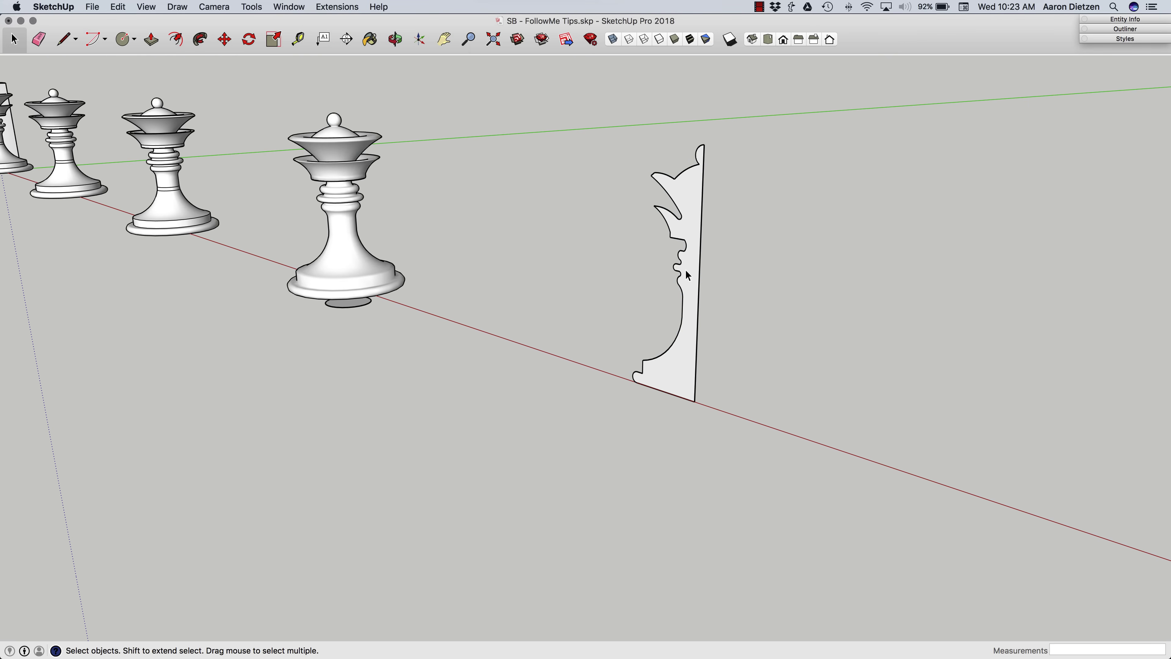
# Make a group from the face and bounding edges of the welded fifth profile
pyautogui.moveTo(689, 275); pyautogui.dragTo(677, 300, button='middle')
pyautogui.click(676, 299)
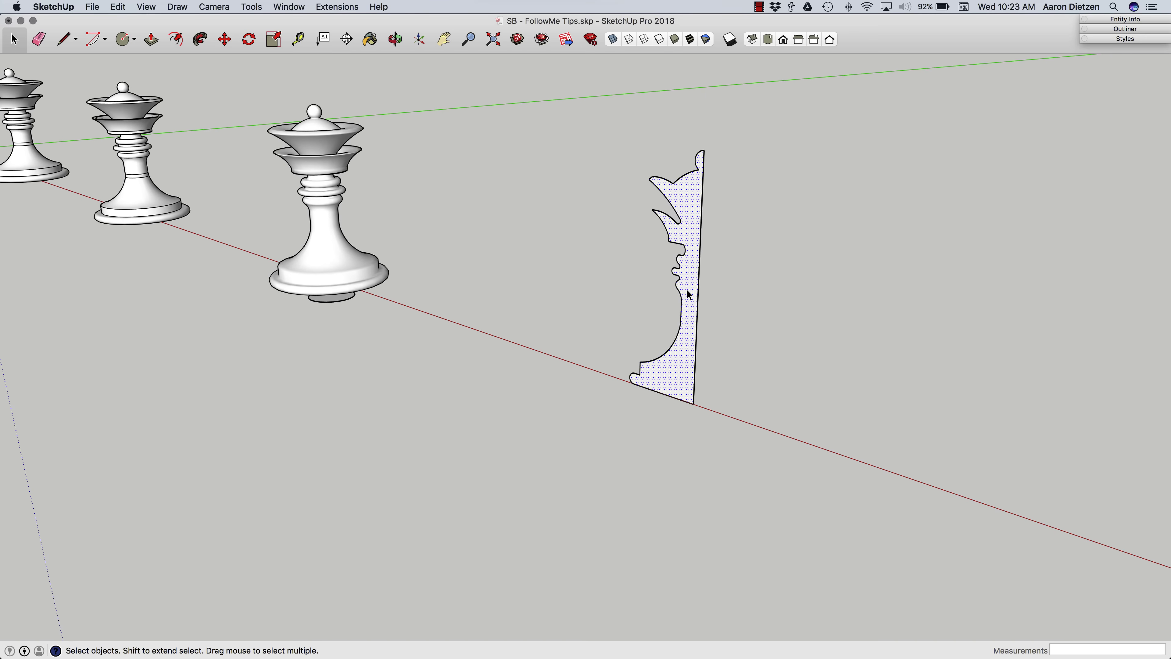
pyautogui.doubleClick(687, 291)
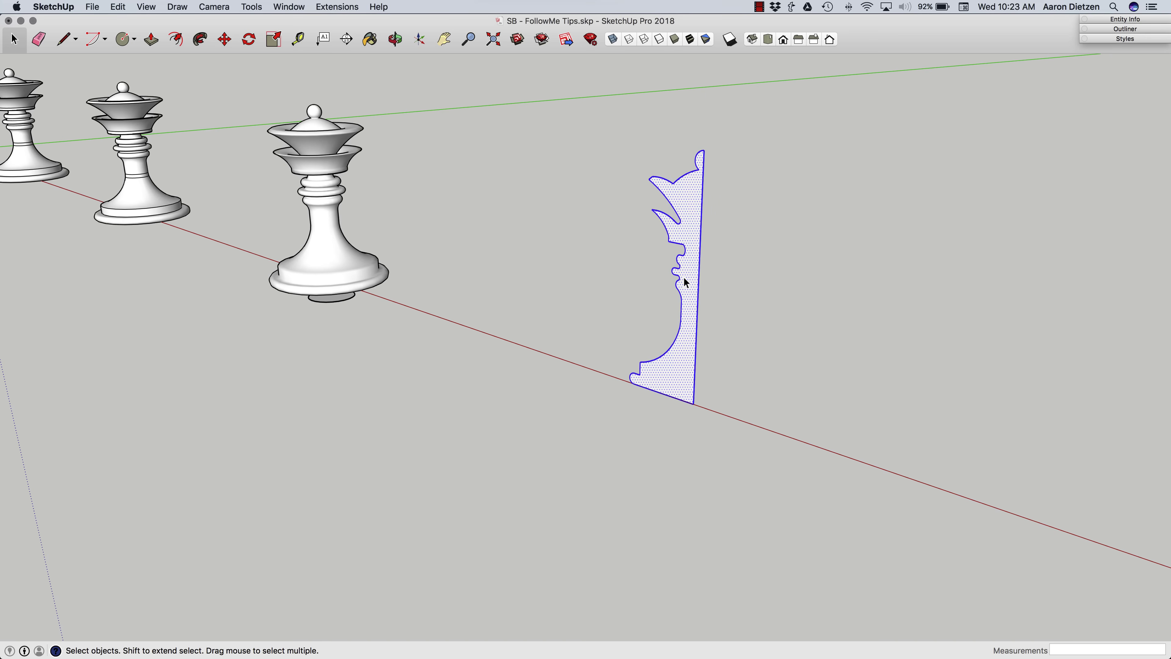
pyautogui.rightClick(684, 276)
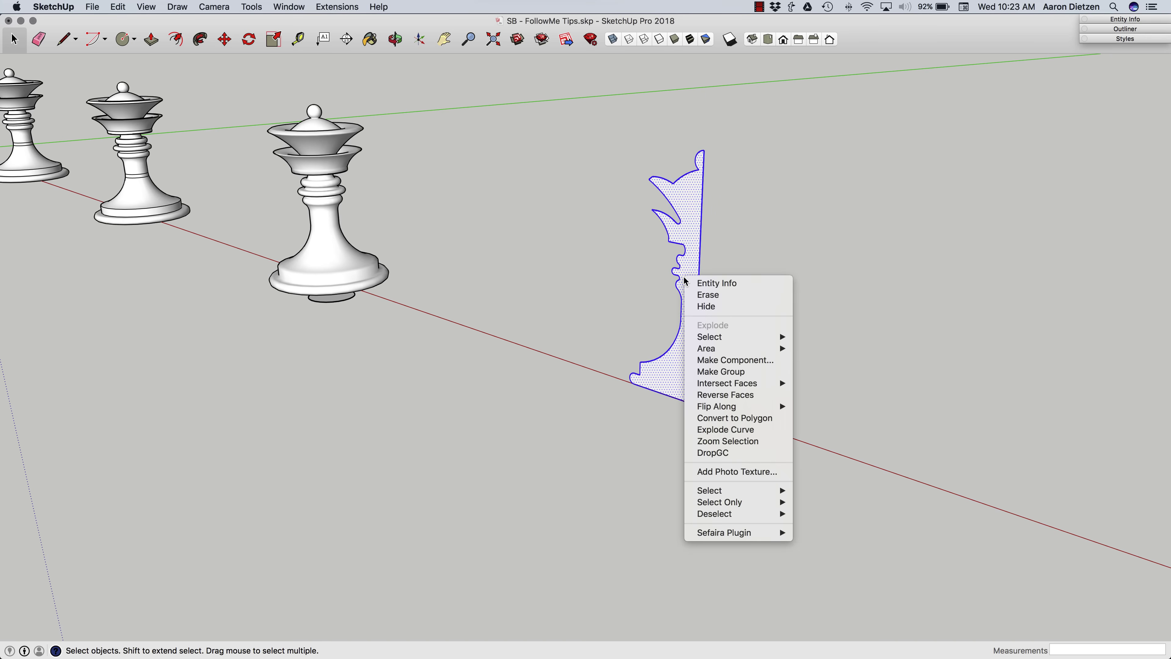
pyautogui.click(722, 371)
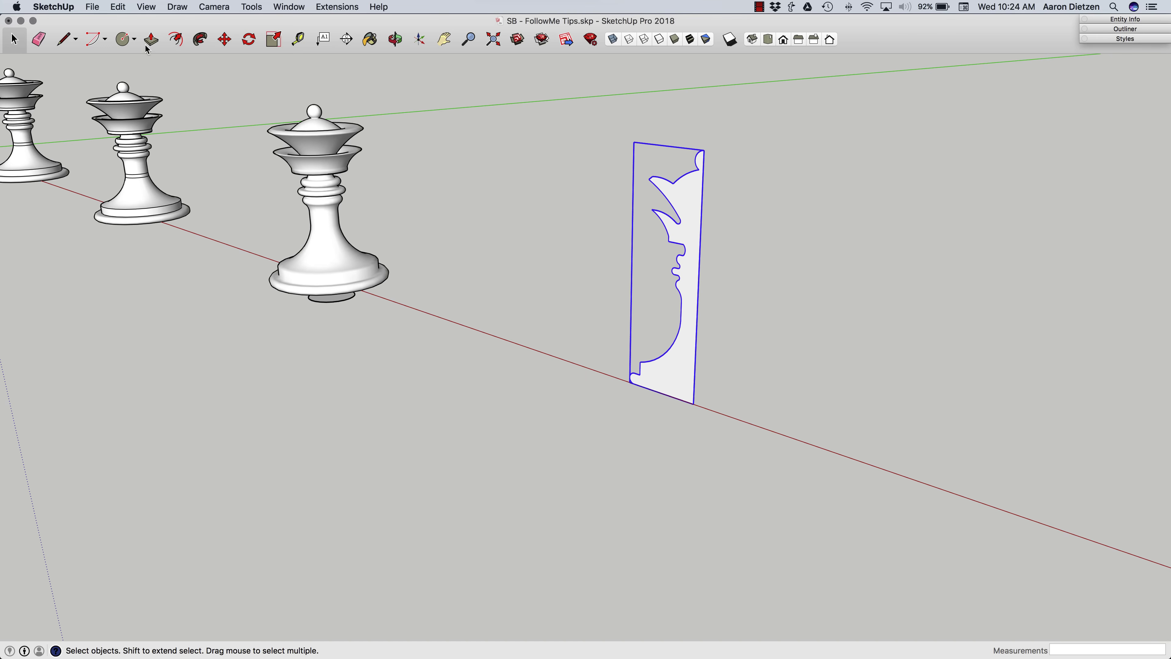
# Draw a horizontal circle a short distance below the grouped profile, centred under its straight vertical edge
pyautogui.click(124, 40)
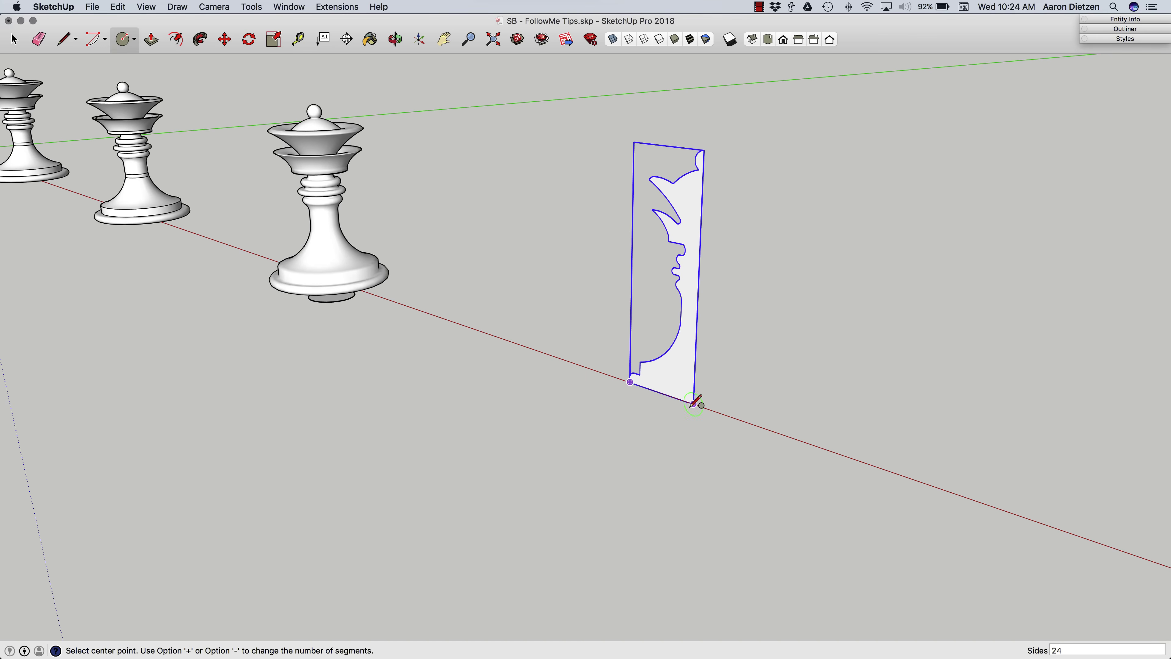
pyautogui.click(692, 424)
pyautogui.click(651, 404)
pyautogui.press('space')
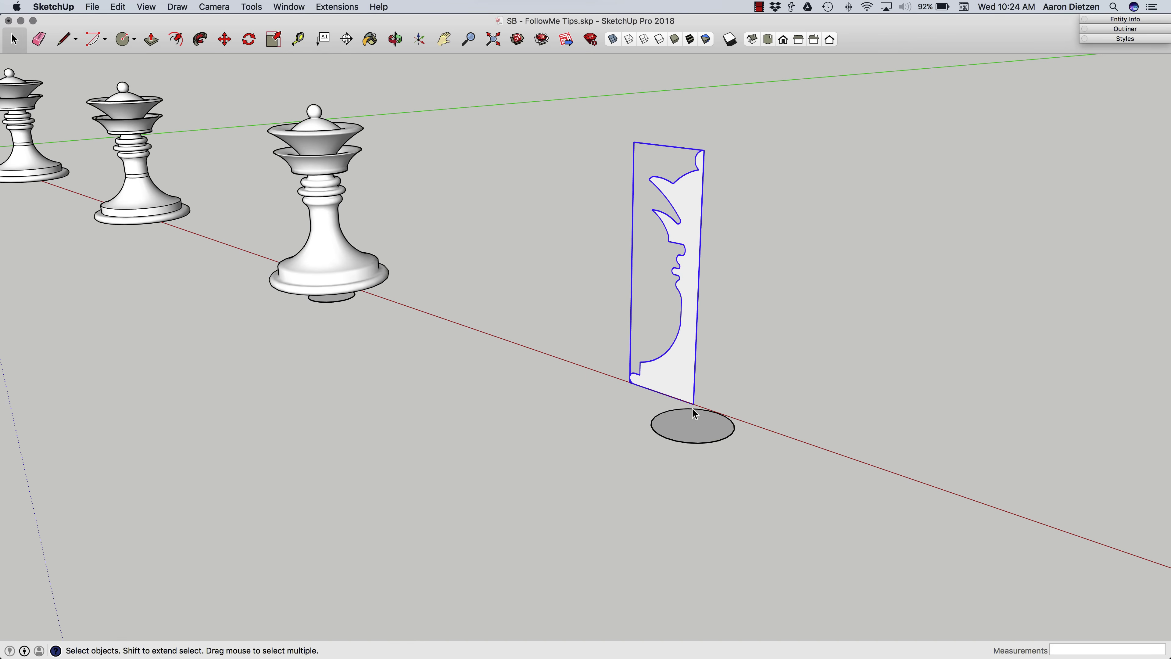
pyautogui.moveTo(675, 358)
pyautogui.mouseDown(button='middle')
pyautogui.moveTo(685, 363)
pyautogui.moveTo(673, 364)
pyautogui.moveTo(676, 264)
pyautogui.moveTo(666, 411)
pyautogui.moveTo(653, 353)
pyautogui.mouseUp(button='middle')
pyautogui.moveTo(640, 403); pyautogui.dragTo(671, 374, button='middle')
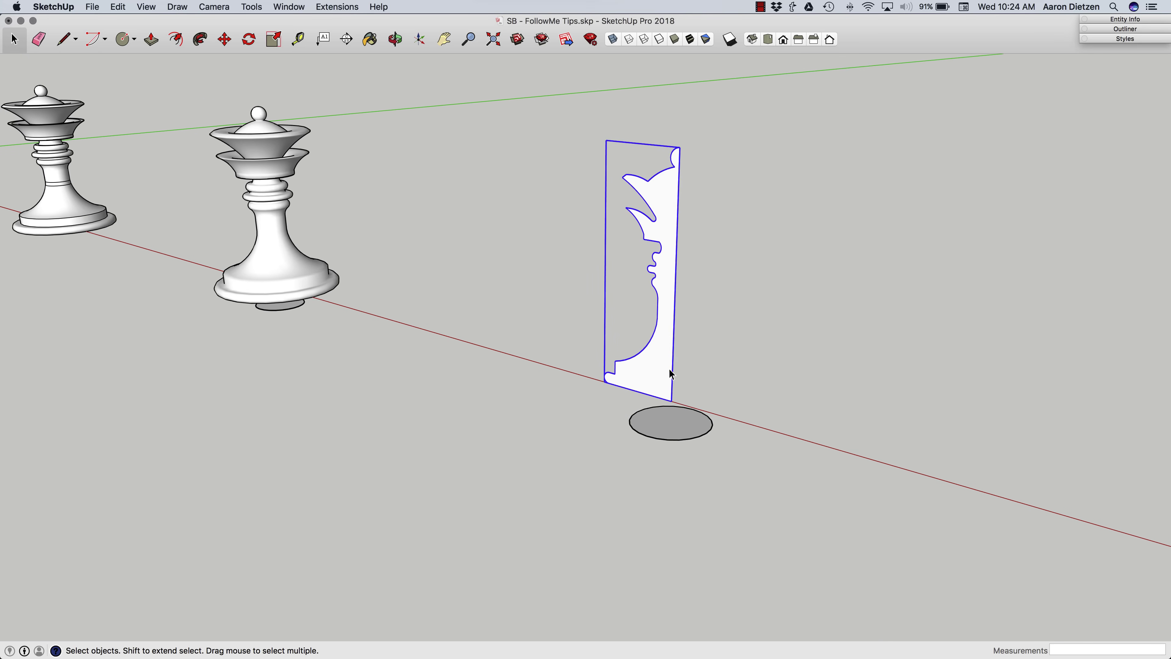
# Preselect the circle's edge as the path, open the profile group for editing and sweep its face with Follow Me
pyautogui.click(630, 425)
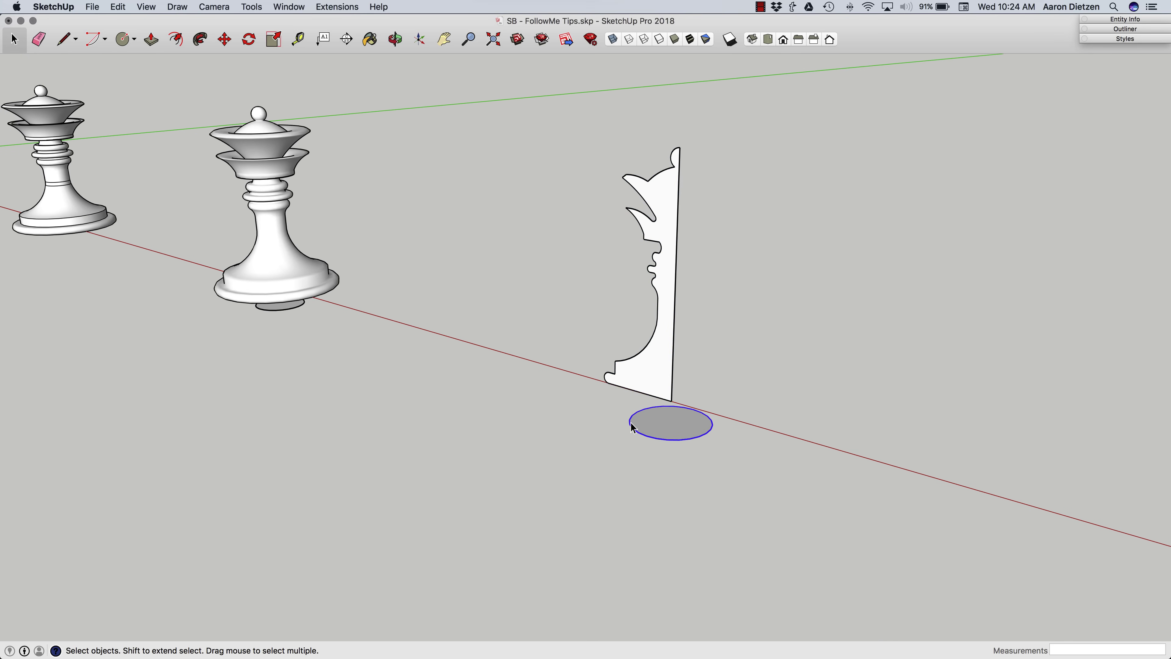
pyautogui.click(200, 40)
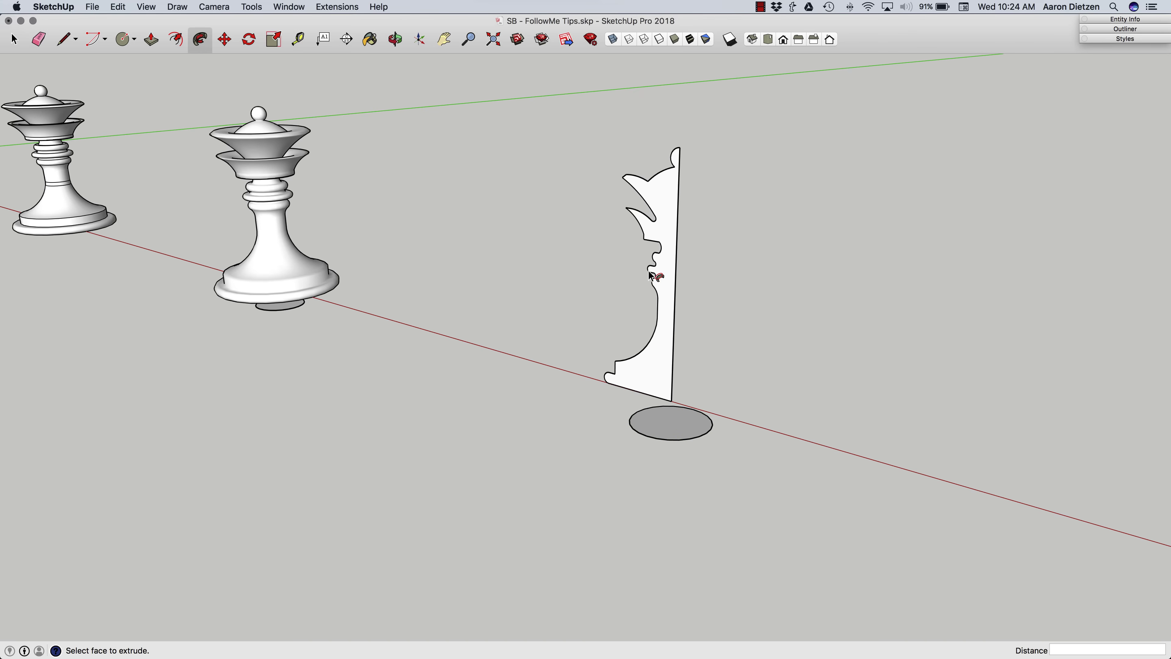
pyautogui.rightClick(645, 362)
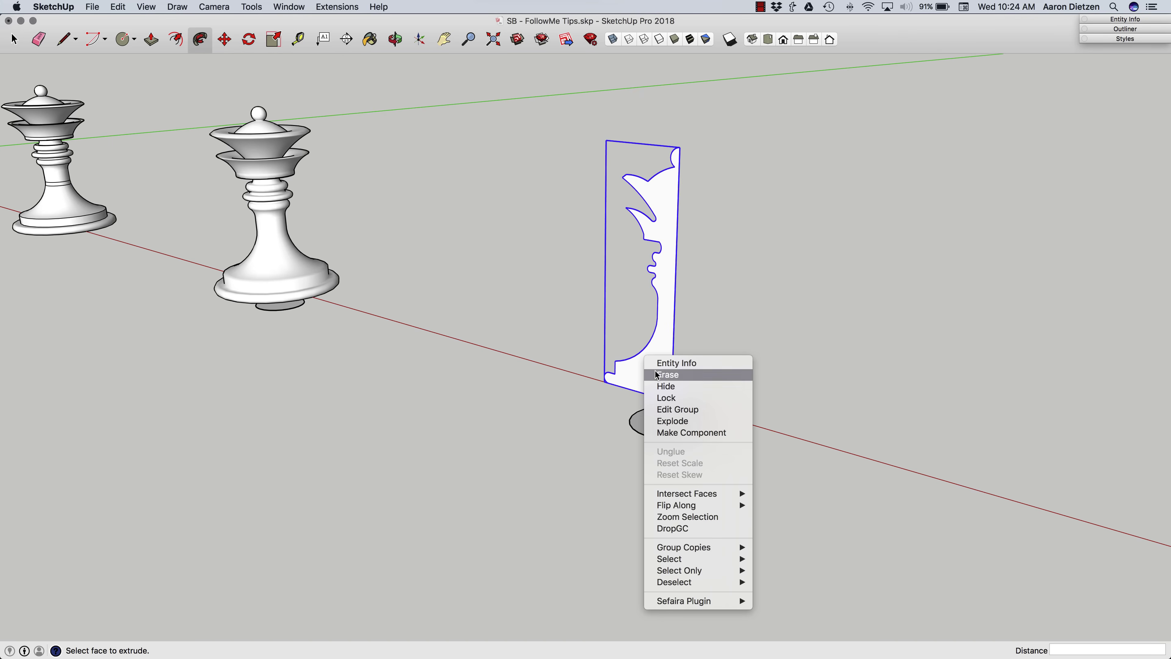
pyautogui.click(675, 409)
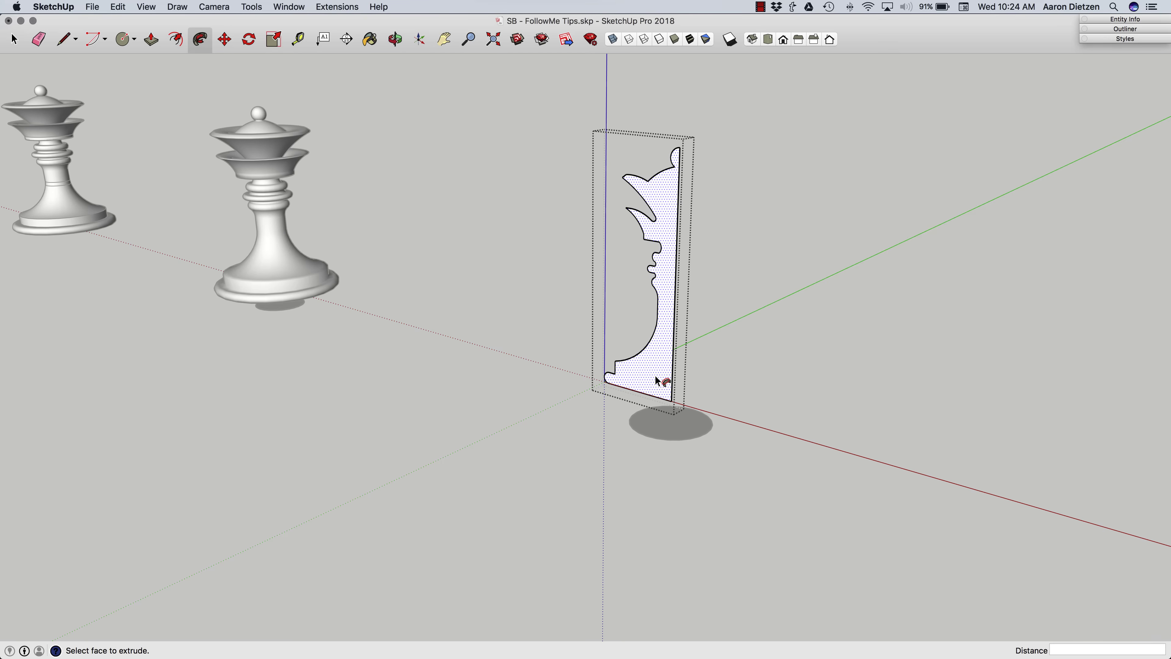
pyautogui.click(655, 376)
pyautogui.press('space')
pyautogui.moveTo(669, 361); pyautogui.dragTo(671, 445, button='middle')
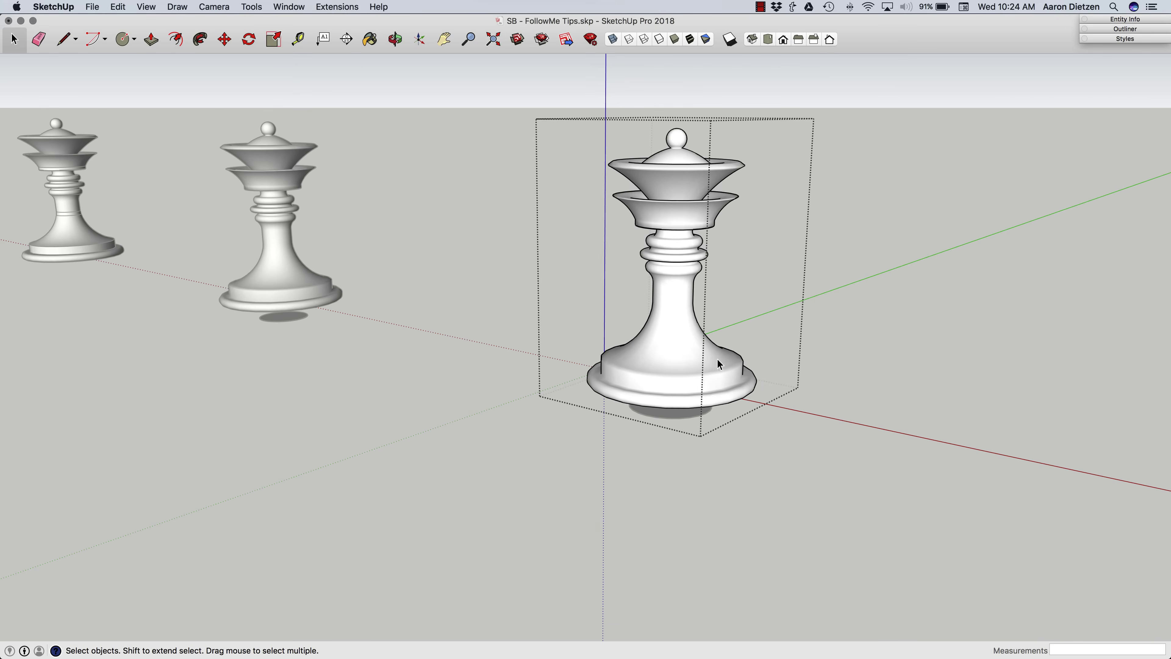
# Leave the group's editing context and select the finished fifth piece as a single grouped object
pyautogui.click(490, 355)
pyautogui.moveTo(490, 355); pyautogui.dragTo(623, 301, button='middle')
pyautogui.click(623, 301)
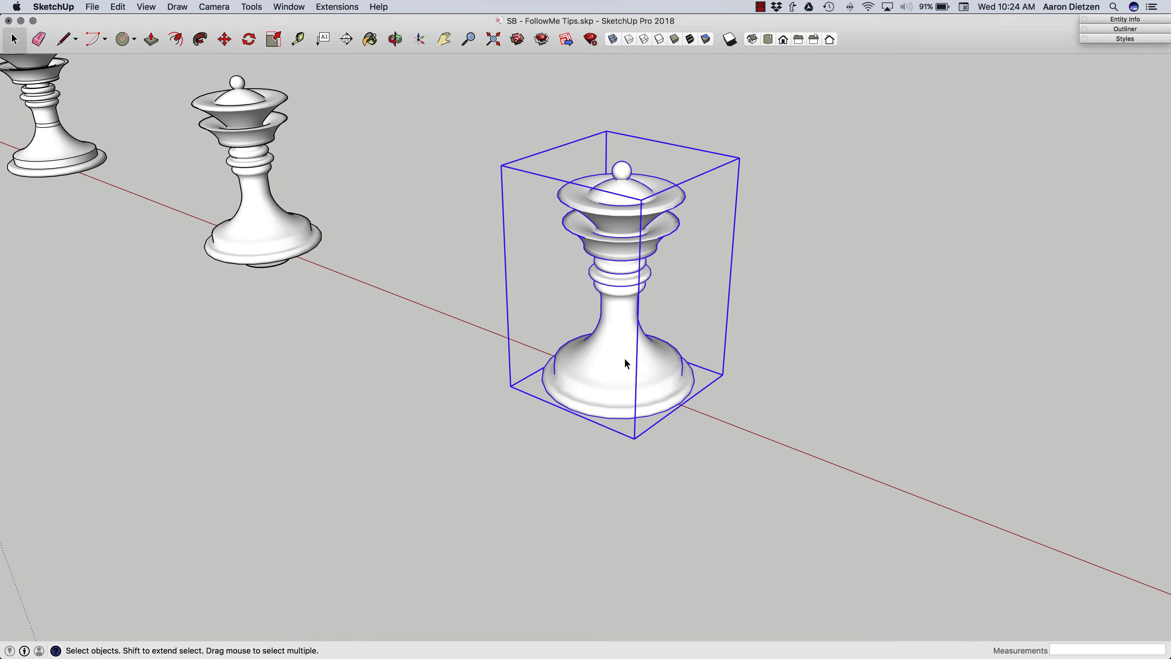
pyautogui.moveTo(626, 353)
pyautogui.mouseDown(button='middle')
pyautogui.moveTo(623, 343)
pyautogui.moveTo(618, 385)
pyautogui.moveTo(624, 267)
pyautogui.moveTo(634, 282)
pyautogui.moveTo(617, 367)
pyautogui.moveTo(641, 382)
pyautogui.moveTo(622, 371)
pyautogui.mouseUp(button='middle')
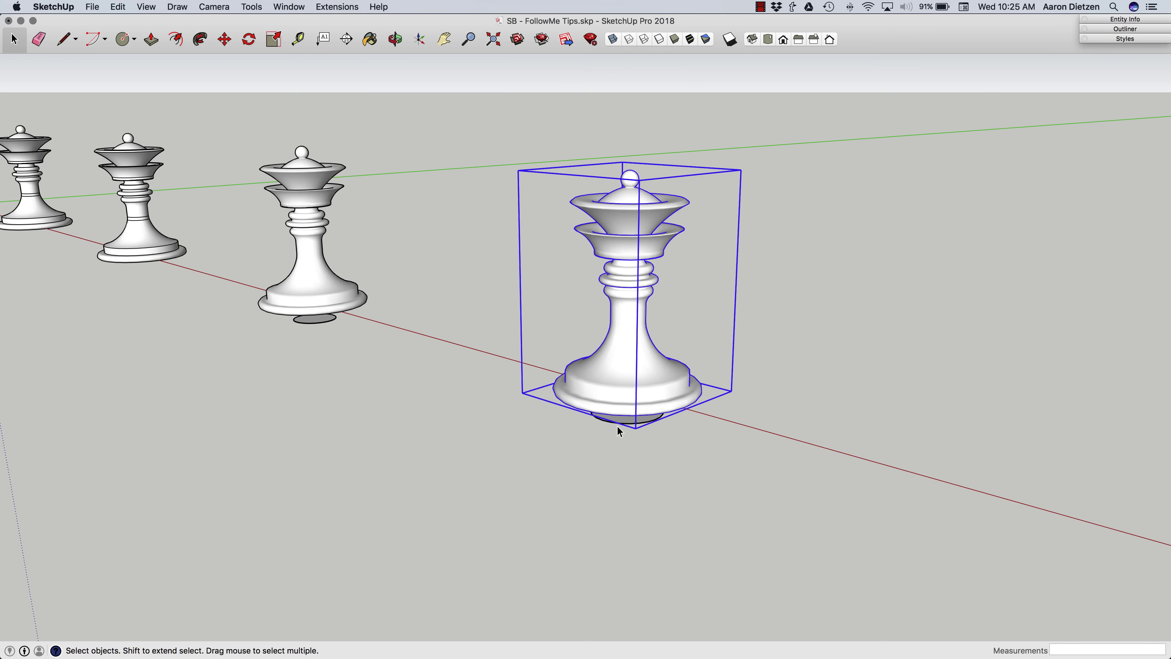
# Draw a horizontal 3-sided polygon below the sixth profile, centred under its straight vertical edge
pyautogui.moveTo(499, 355); pyautogui.dragTo(533, 348, button='middle')
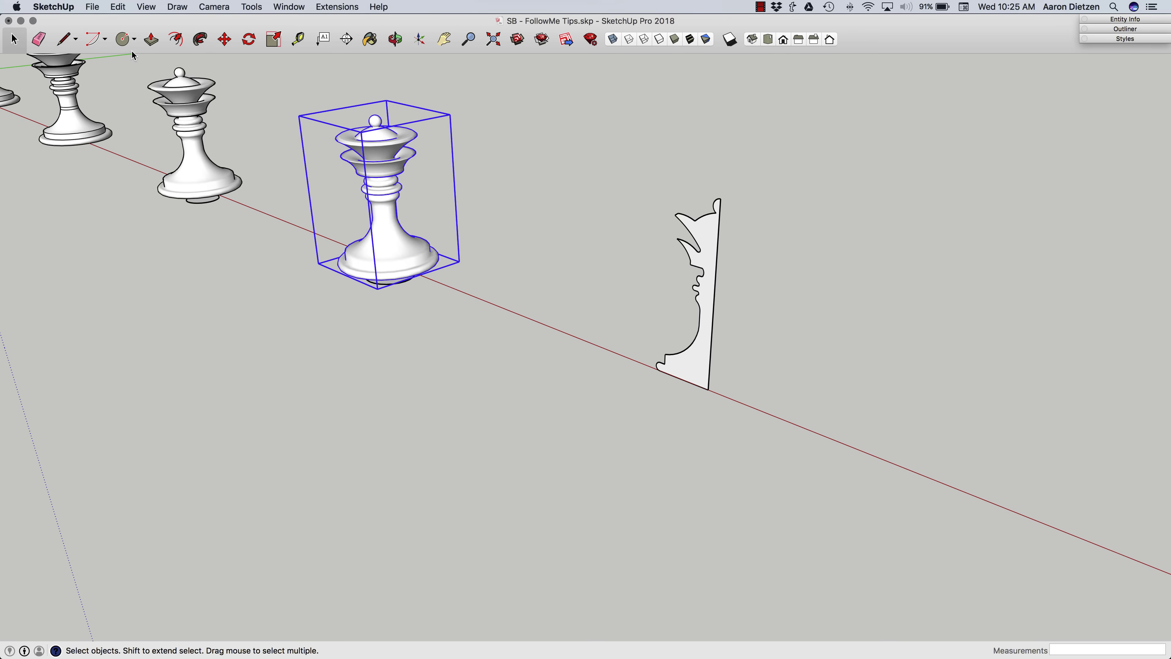
pyautogui.click(134, 40)
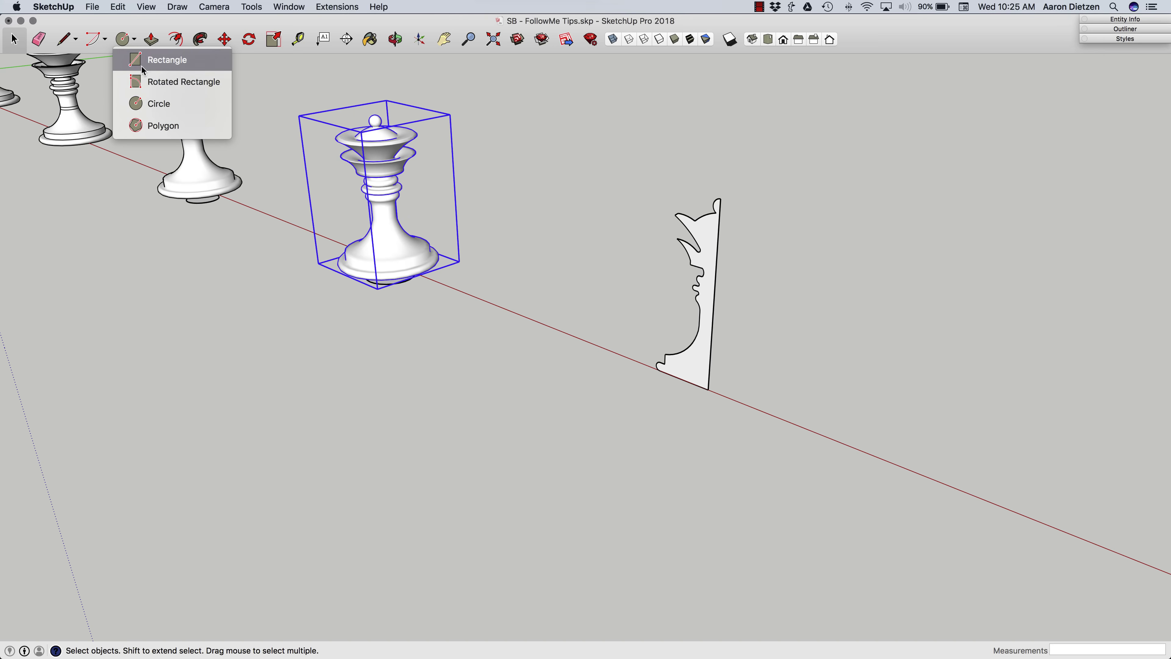
pyautogui.click(148, 126)
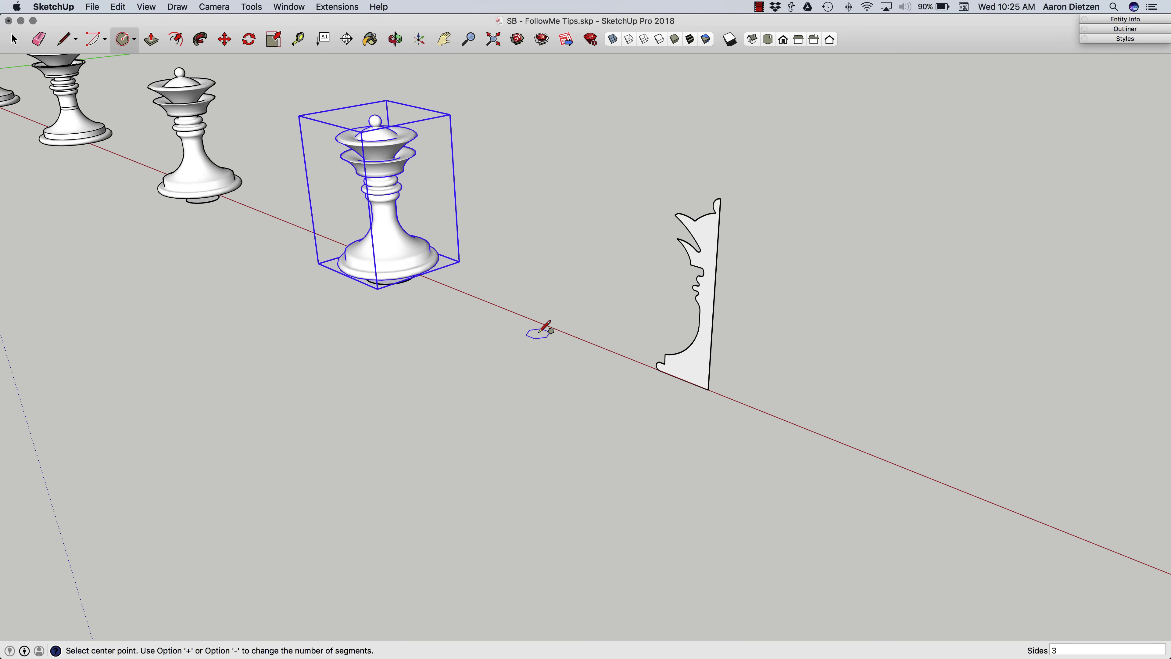
pyautogui.moveTo(545, 328); pyautogui.dragTo(613, 337, button='middle')
pyautogui.hotkey('alt', '-')
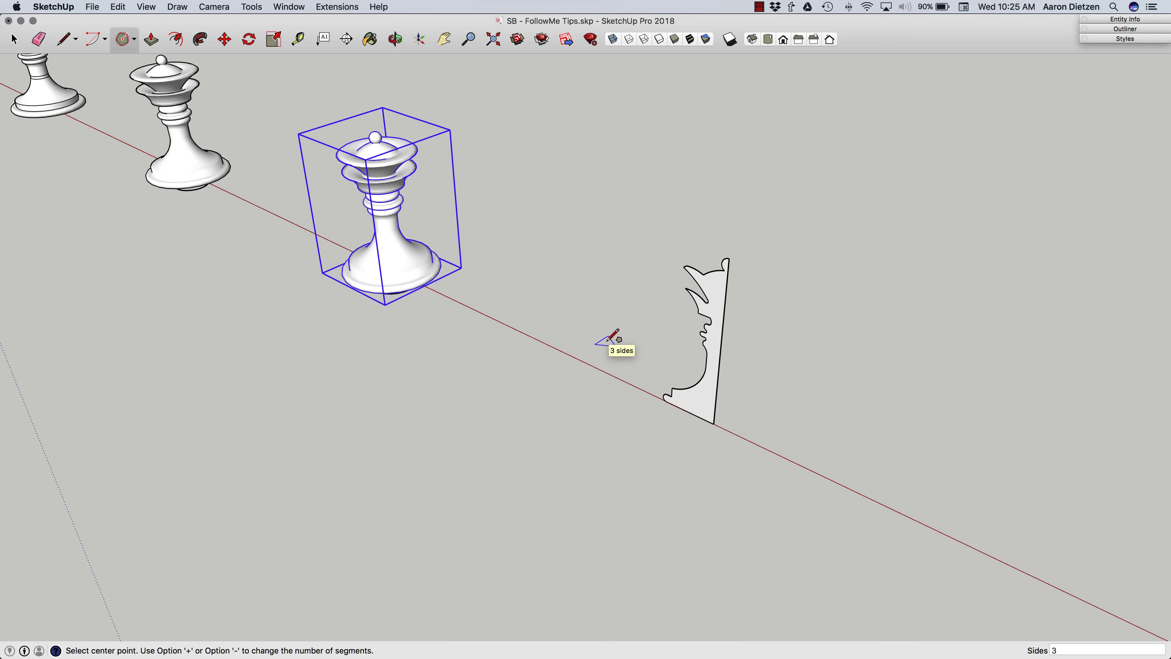
pyautogui.click(713, 424)
pyautogui.click(682, 441)
pyautogui.press('space')
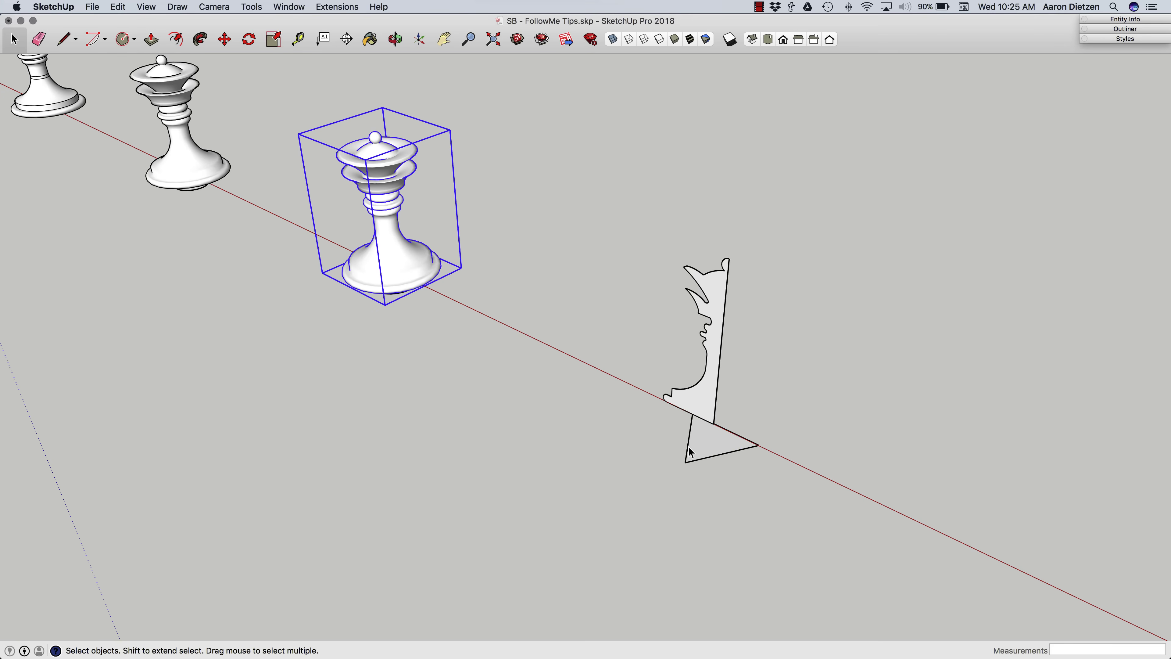
# Sweep the sixth profile around the triangle with Follow Me and view the finished piece beside the round ones
pyautogui.click(689, 452)
pyautogui.click(199, 40)
pyautogui.click(706, 408)
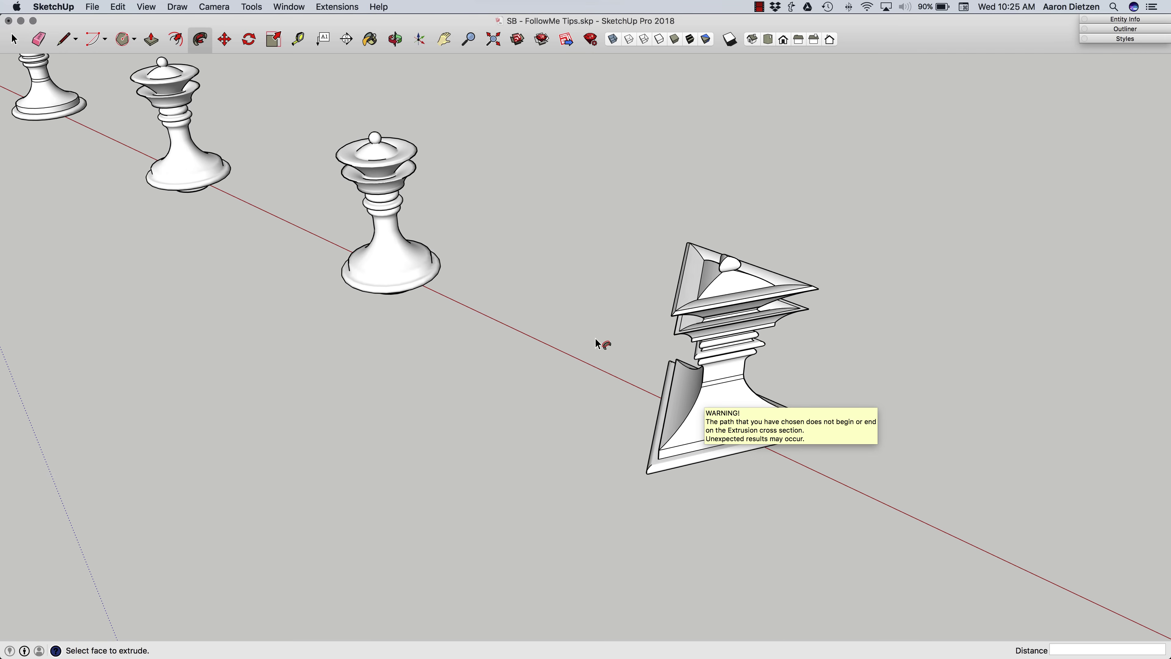
pyautogui.press('space')
pyautogui.moveTo(597, 344); pyautogui.dragTo(369, 262, button='middle')
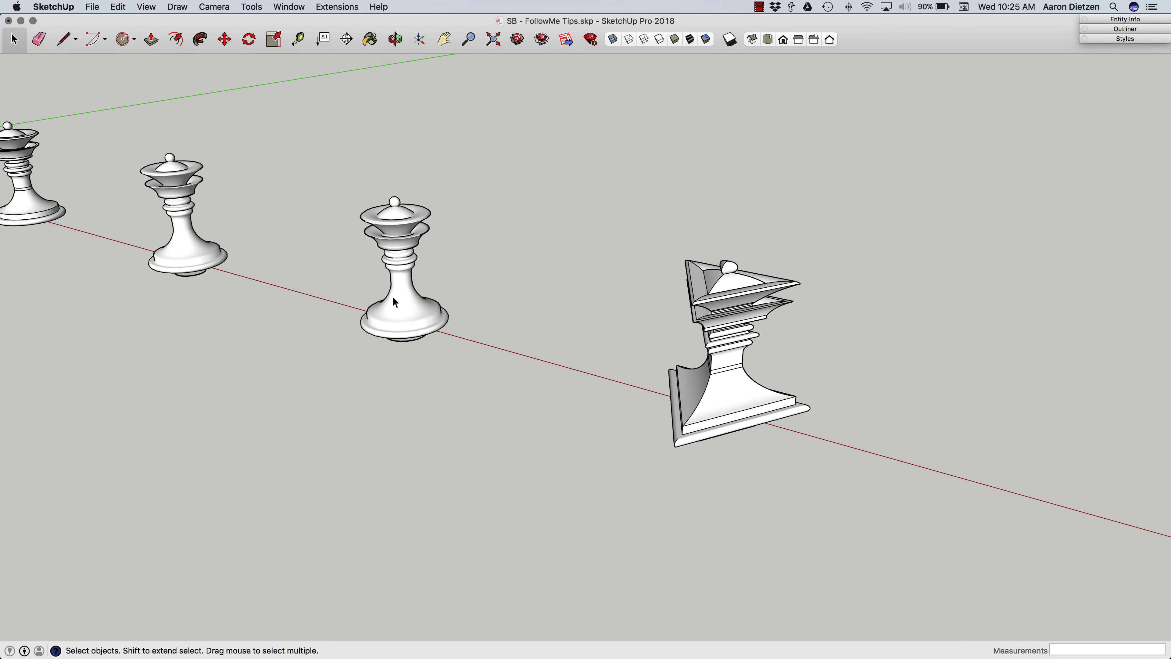
pyautogui.moveTo(395, 302); pyautogui.dragTo(726, 444, button='middle')
pyautogui.moveTo(659, 423); pyautogui.dragTo(647, 429, button='middle')
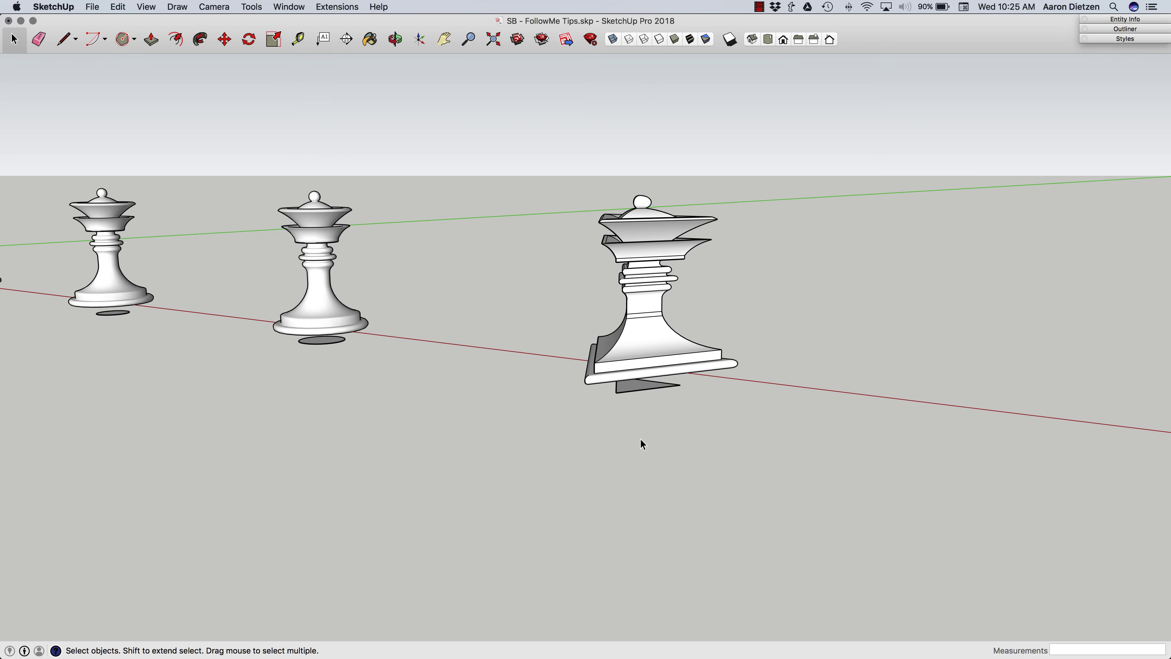
pyautogui.moveTo(642, 441); pyautogui.dragTo(645, 420, button='middle')
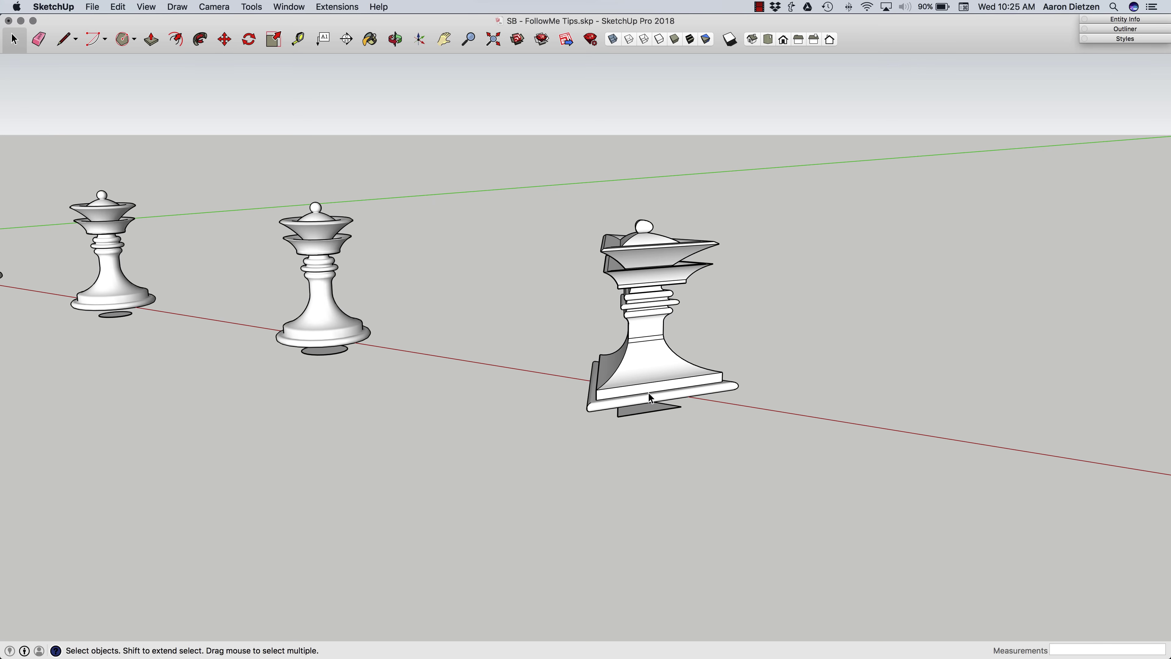
pyautogui.moveTo(554, 380); pyautogui.dragTo(499, 381, button='middle')
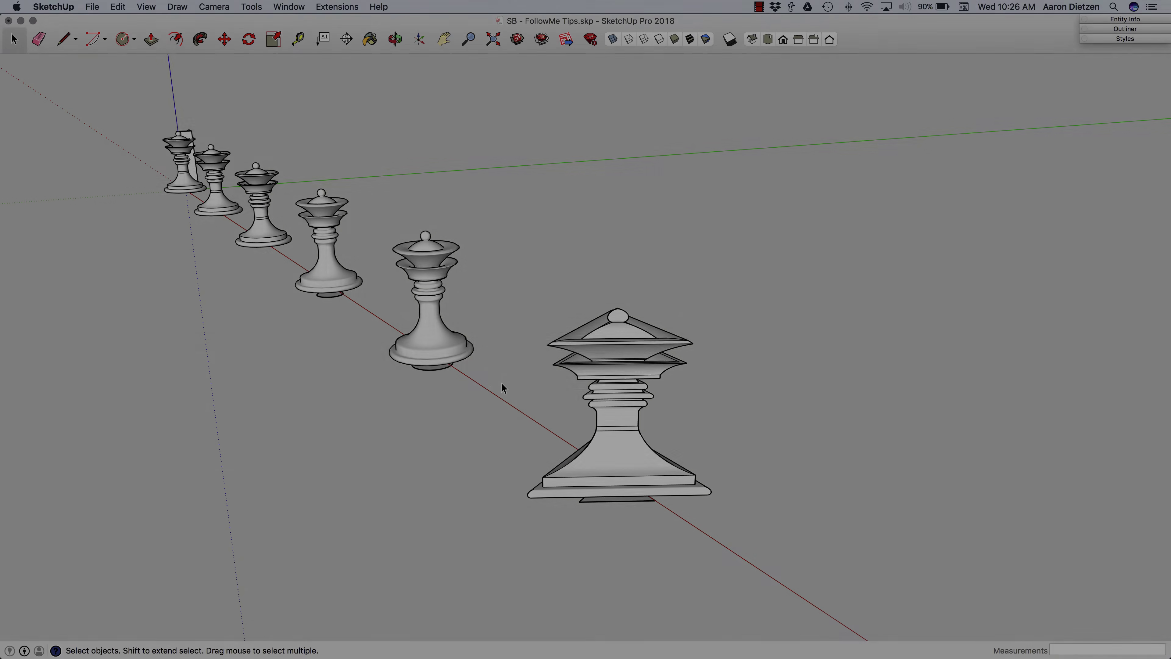